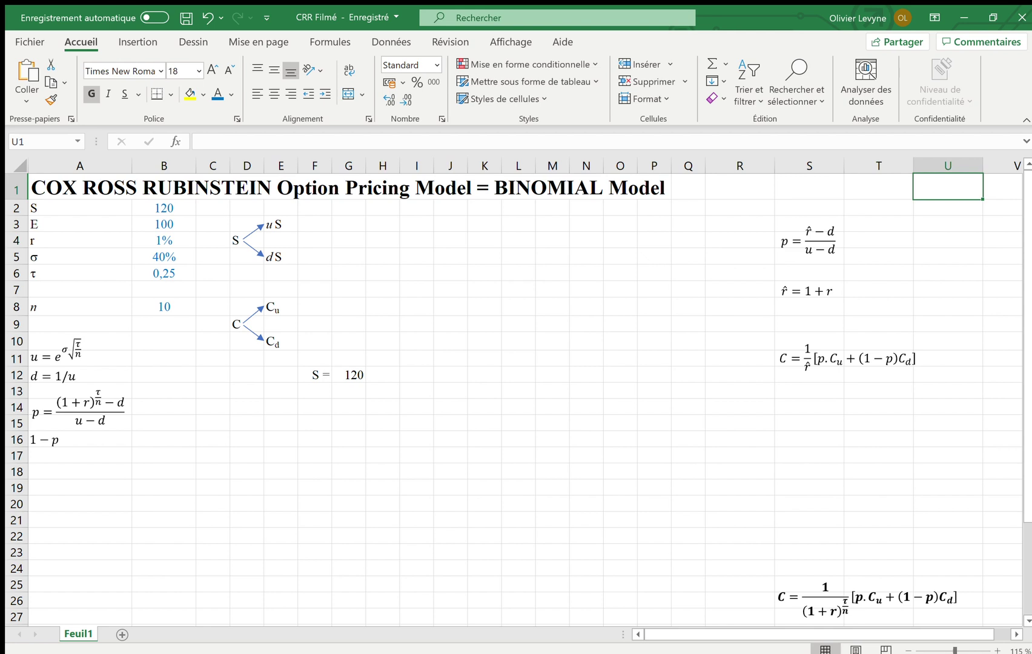
- Walk through the lattice node labels uS, dS, Cu, Cd and the step count n
{"action": "left_click", "coordinate": [247, 245]}
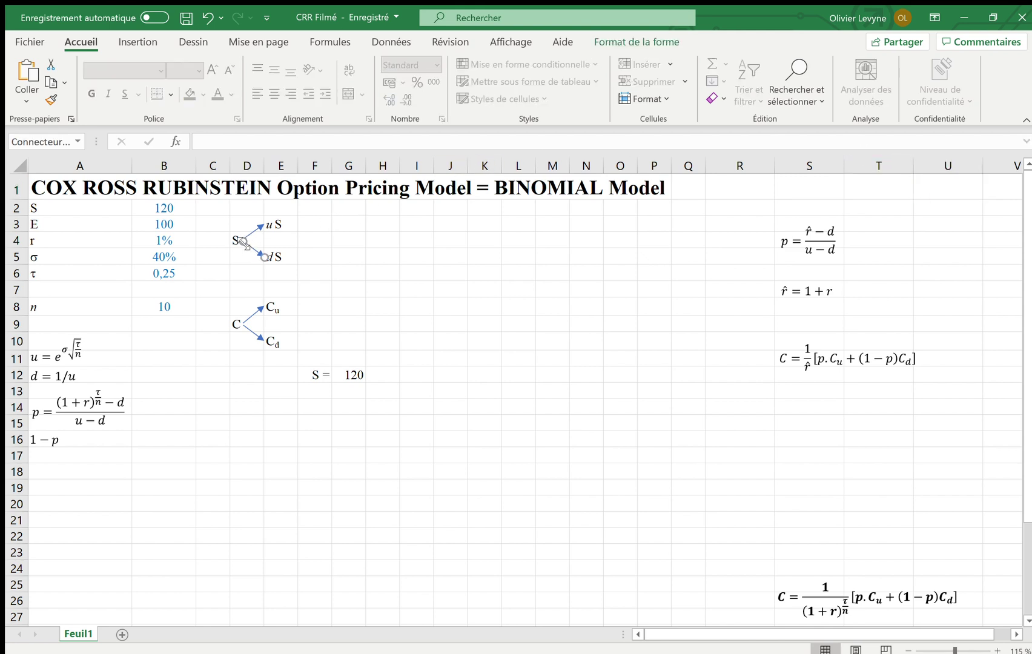
{"action": "left_click", "coordinate": [223, 271]}
{"action": "left_click", "coordinate": [282, 225]}
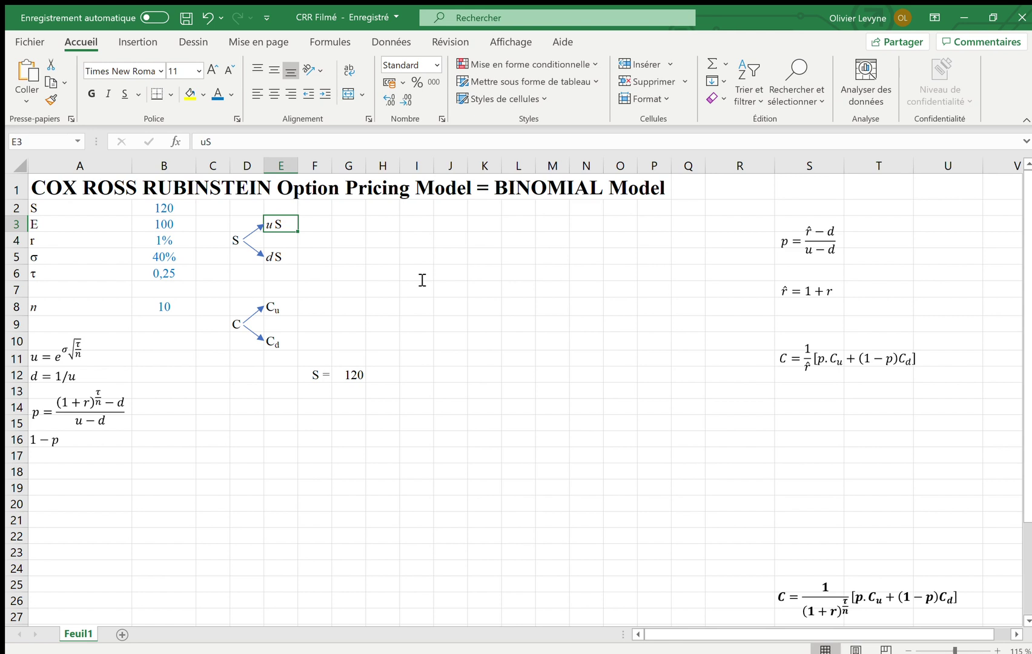
{"action": "left_click", "coordinate": [283, 257]}
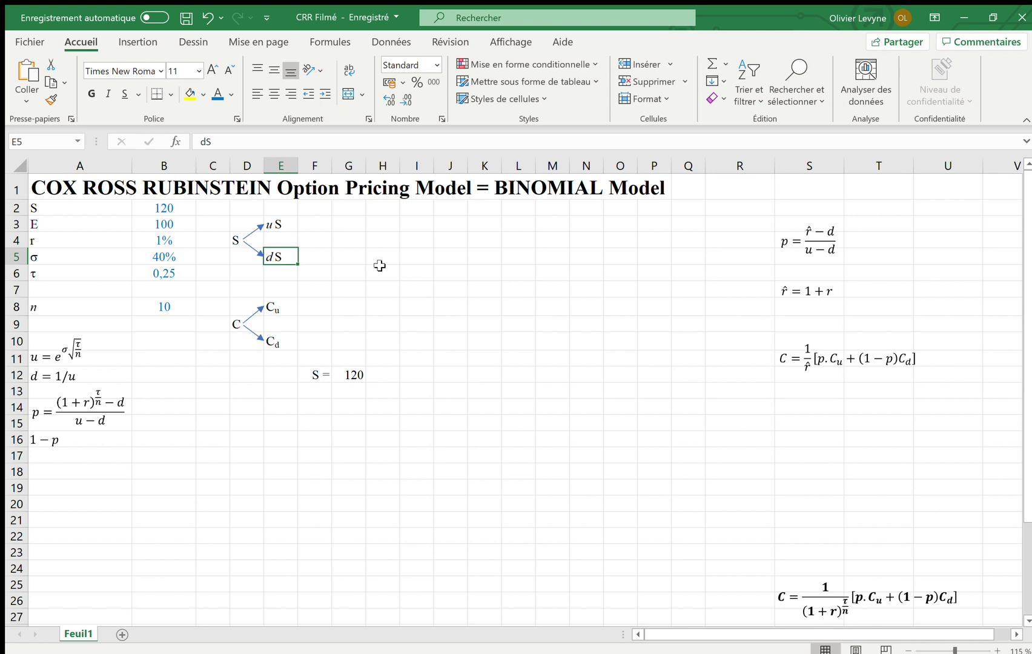
{"action": "left_click", "coordinate": [283, 223]}
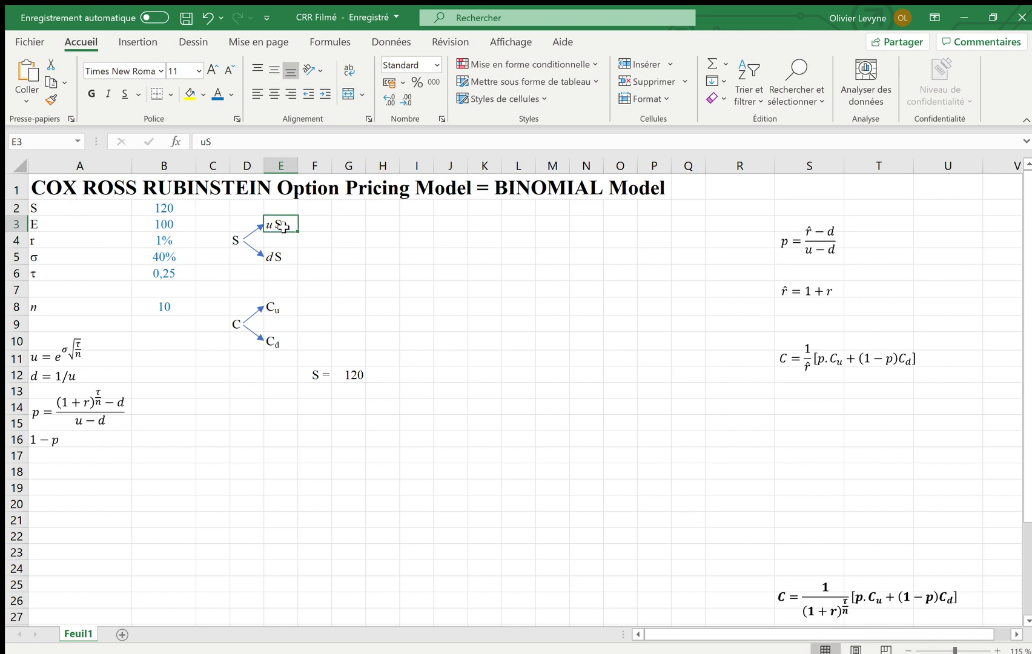
{"action": "left_click", "coordinate": [280, 307]}
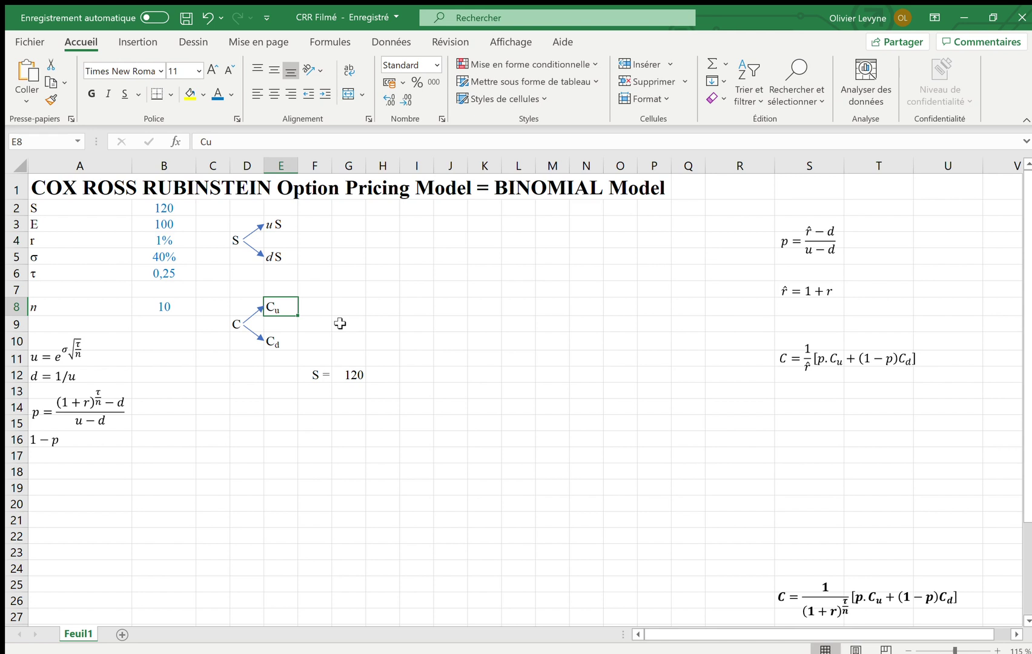
{"action": "left_click", "coordinate": [283, 256]}
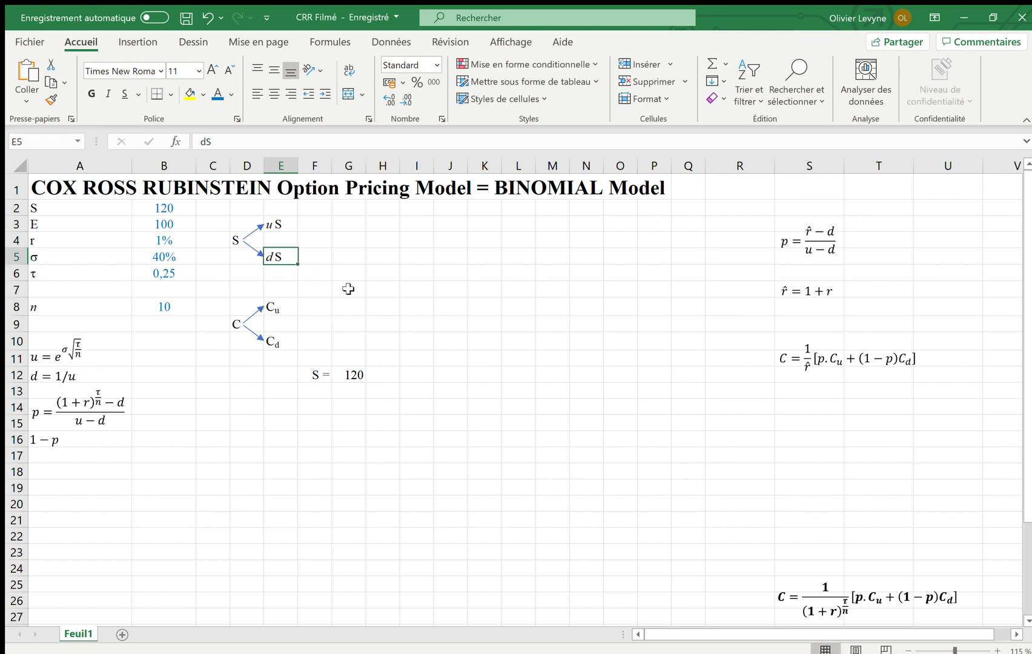
{"action": "left_click", "coordinate": [280, 341]}
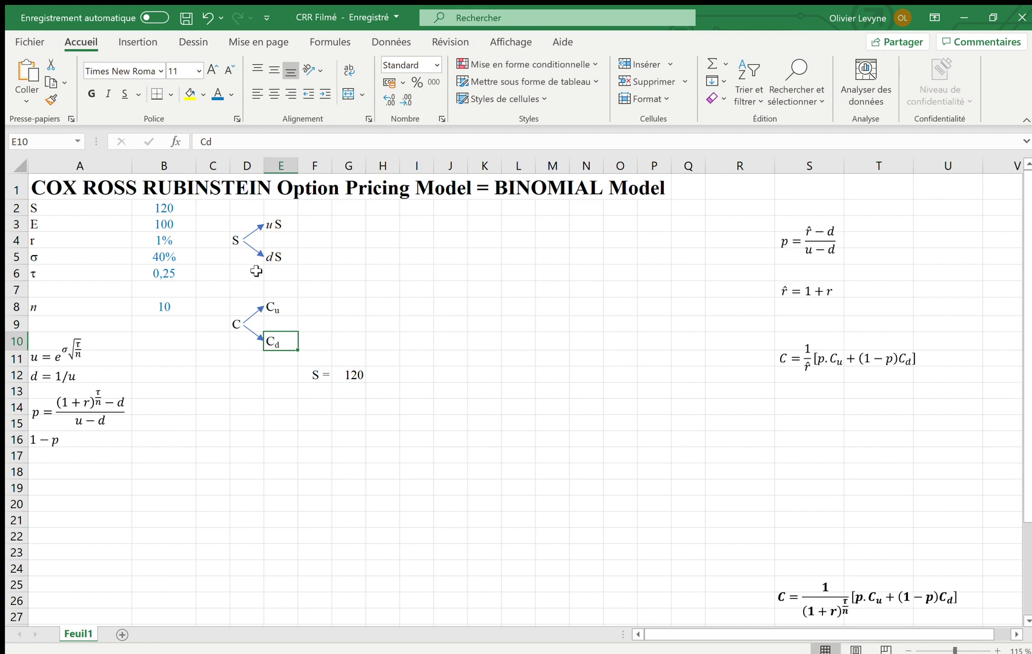
{"action": "left_click", "coordinate": [112, 307]}
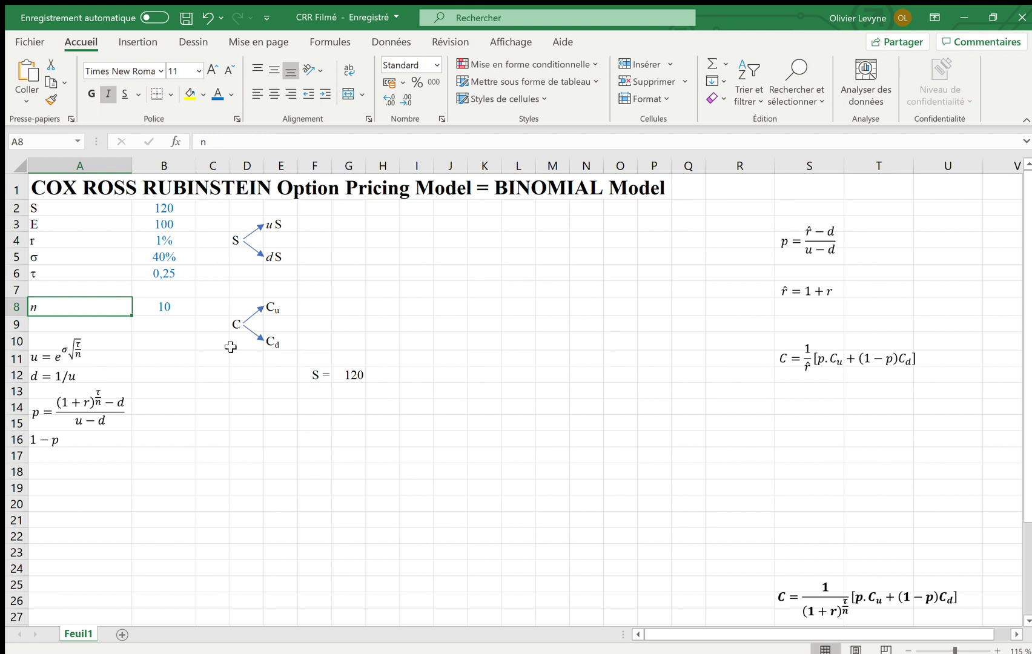
{"action": "left_click", "coordinate": [292, 225]}
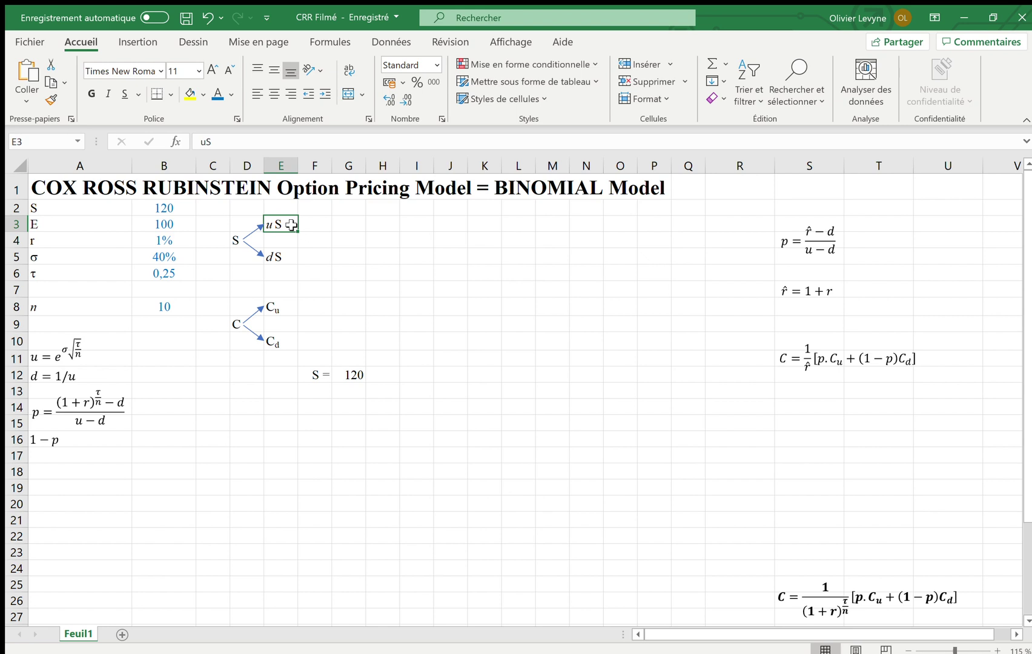
{"action": "left_click", "coordinate": [284, 257]}
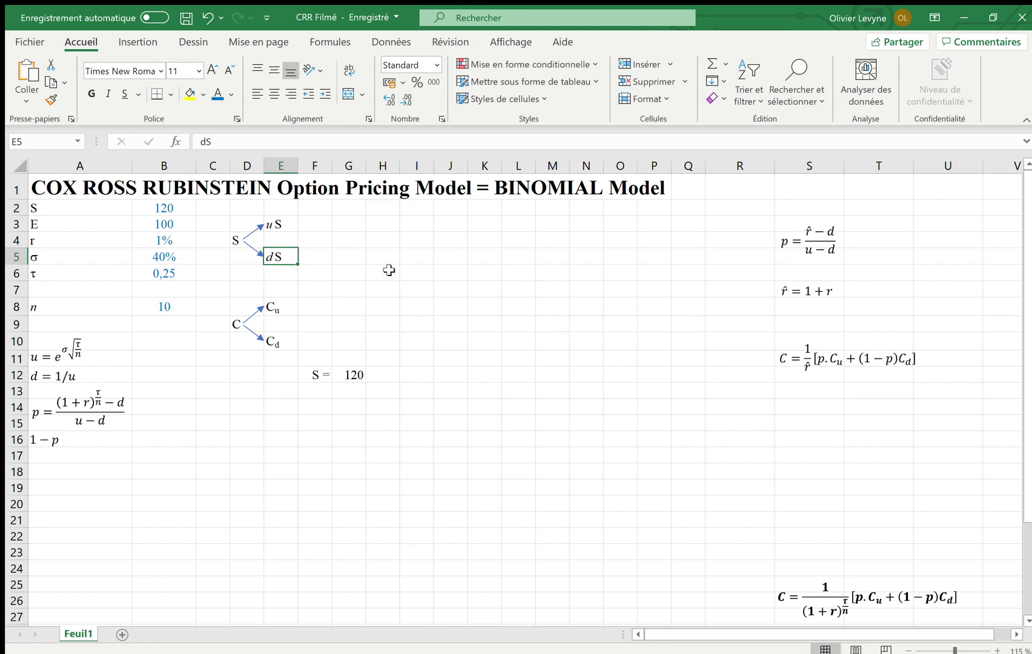
- Review the inputs: price 120, strike 100, rate 1%, volatility 40%, maturity 0,25, 10 steps
{"action": "left_click", "coordinate": [189, 208]}
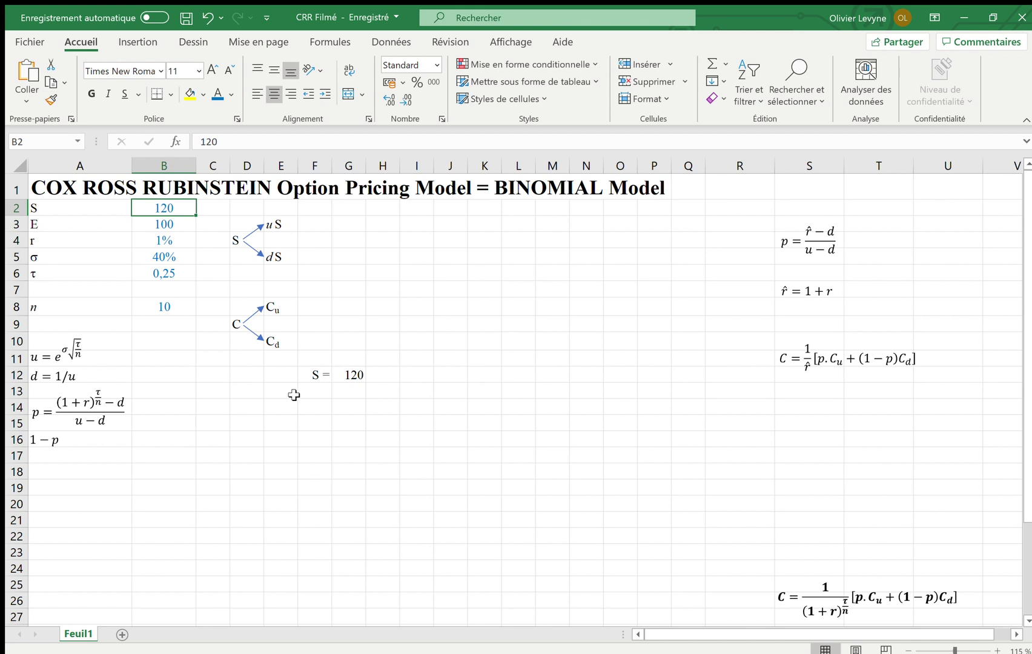
{"action": "key", "text": "Down"}
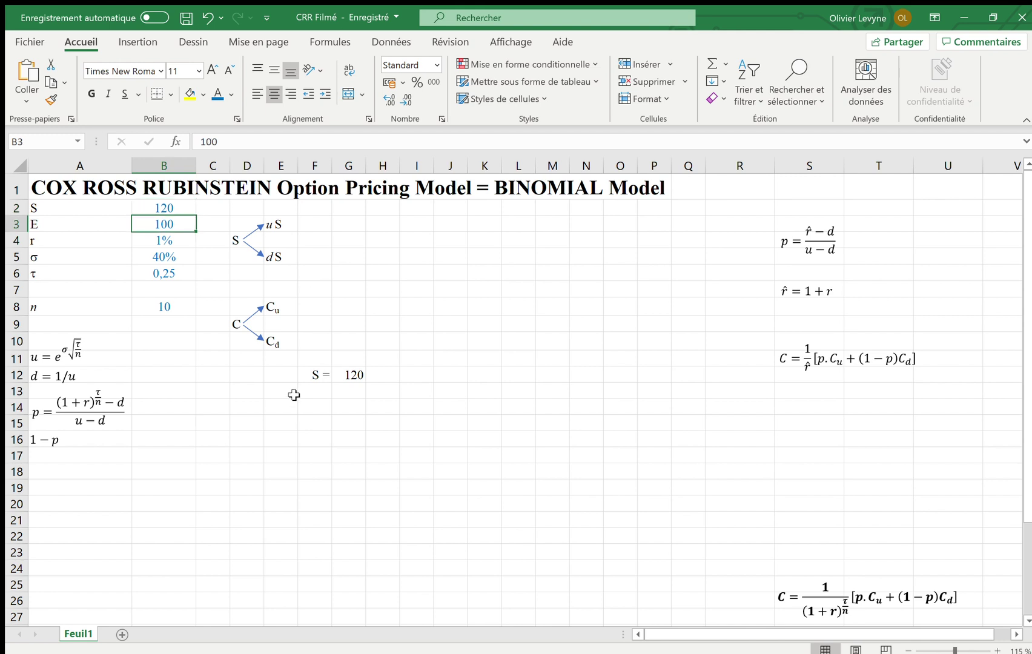
{"action": "key", "text": "Down"}
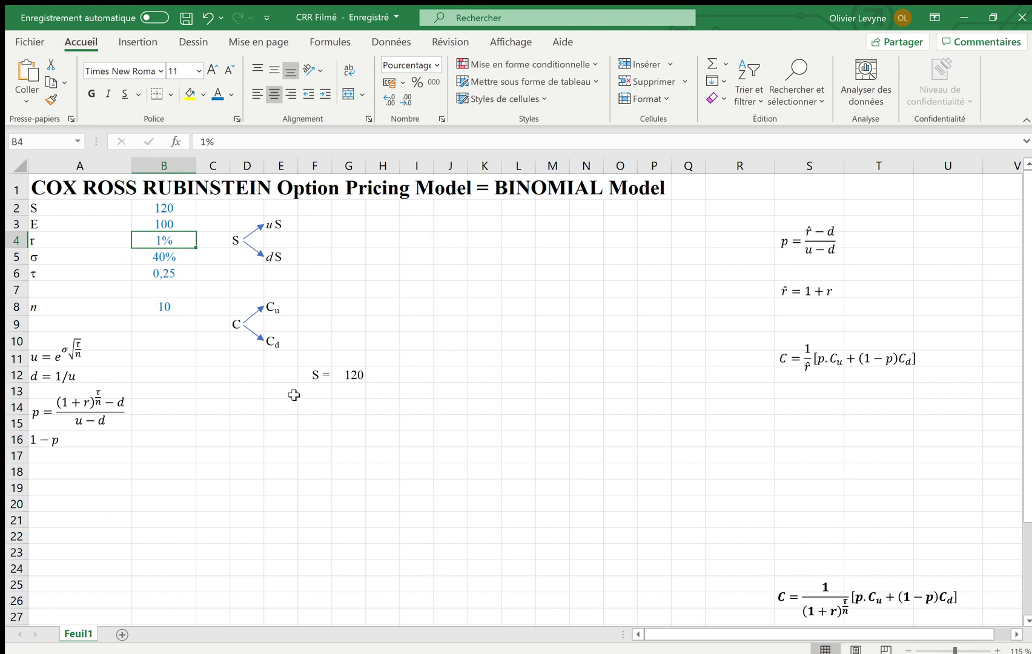
{"action": "key", "text": "Down"}
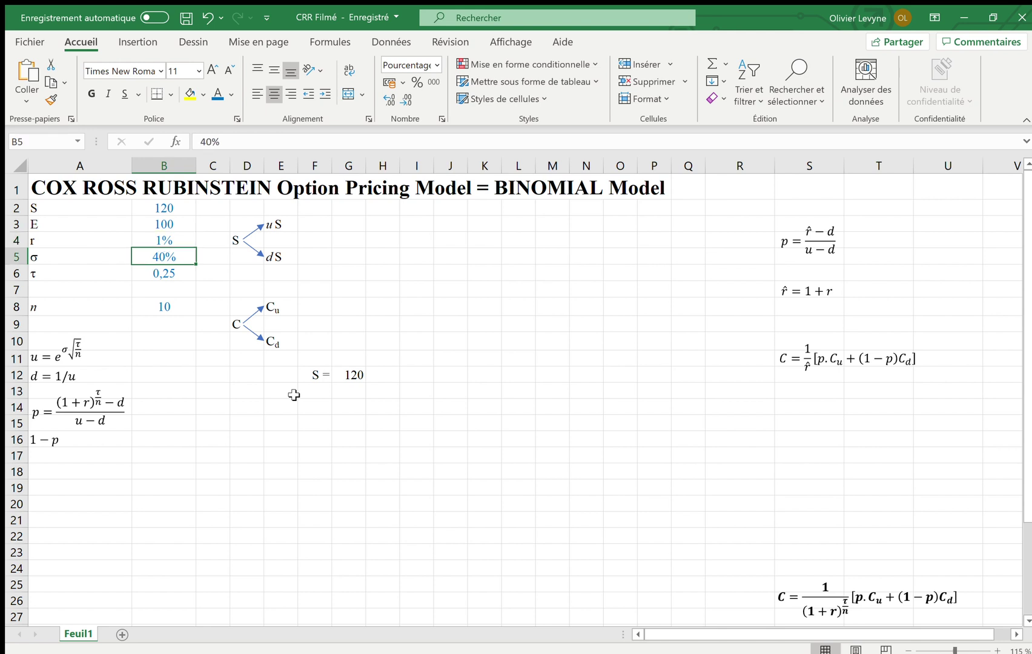
{"action": "key", "text": "Down"}
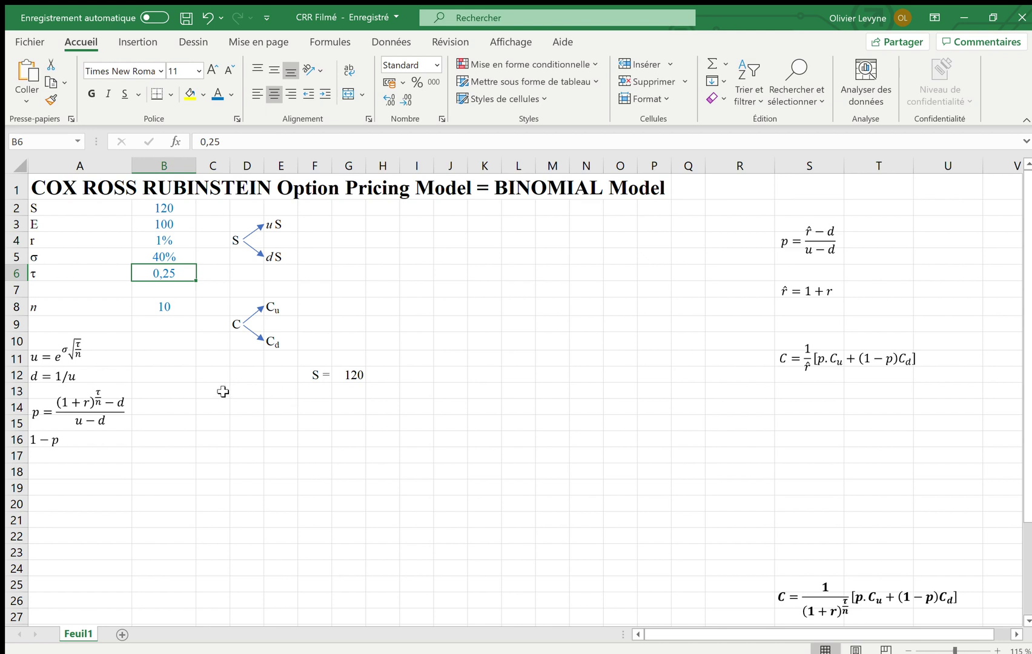
{"action": "left_click", "coordinate": [174, 304]}
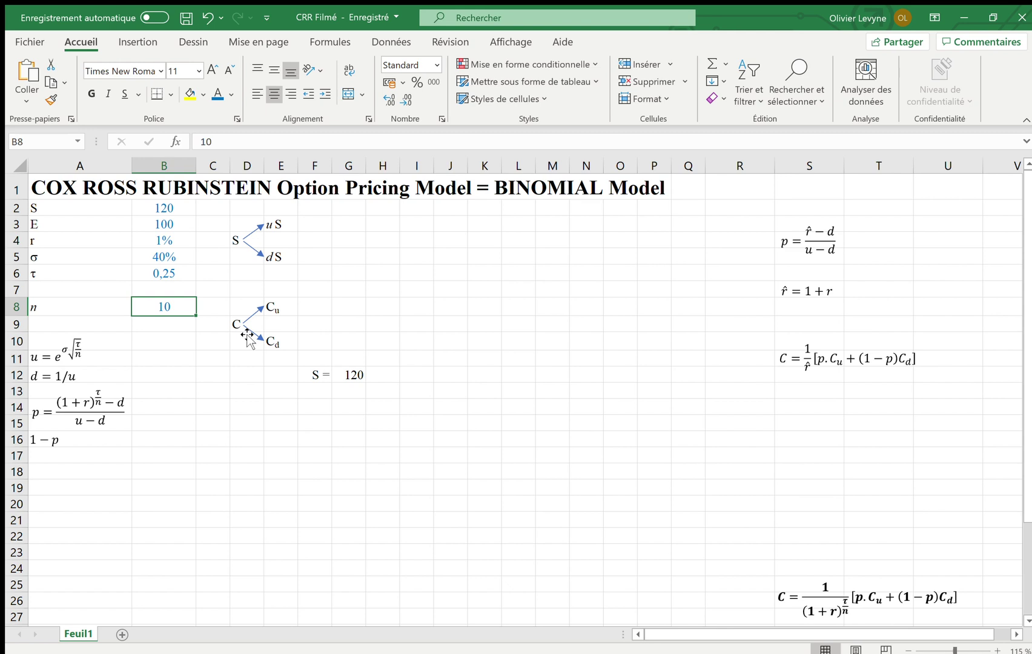
- Enter =EXP(B5*RACINE(B6/B8)) in B11, giving the up factor u = 1,07
{"action": "left_click", "coordinate": [52, 357]}
{"action": "left_click", "coordinate": [160, 346]}
{"action": "left_click", "coordinate": [151, 358]}
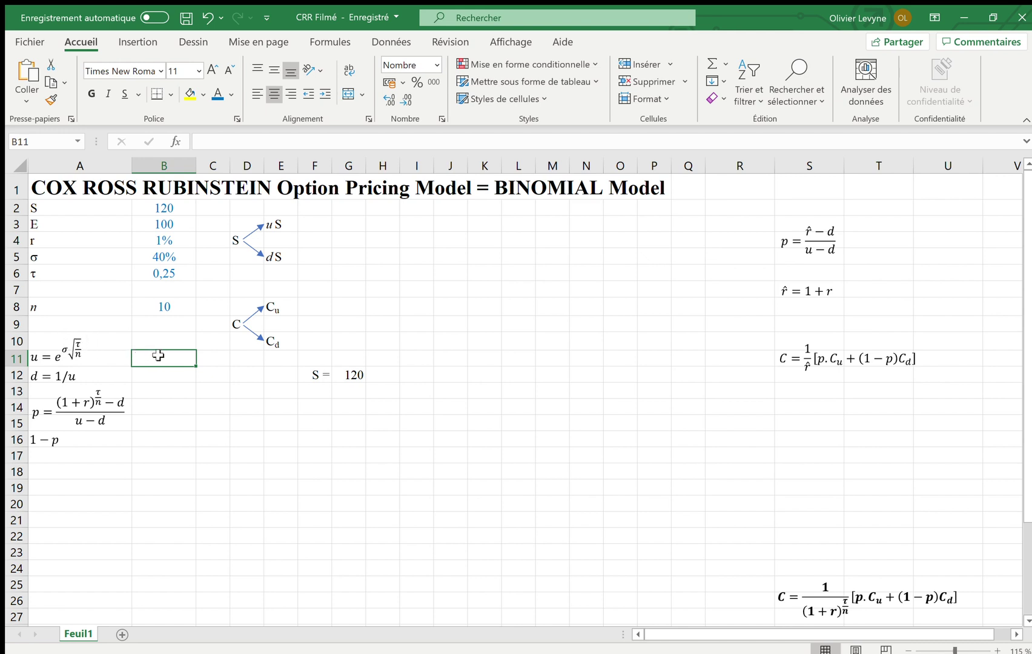
{"action": "type", "text": "=exp("}
{"action": "left_click", "coordinate": [164, 260]}
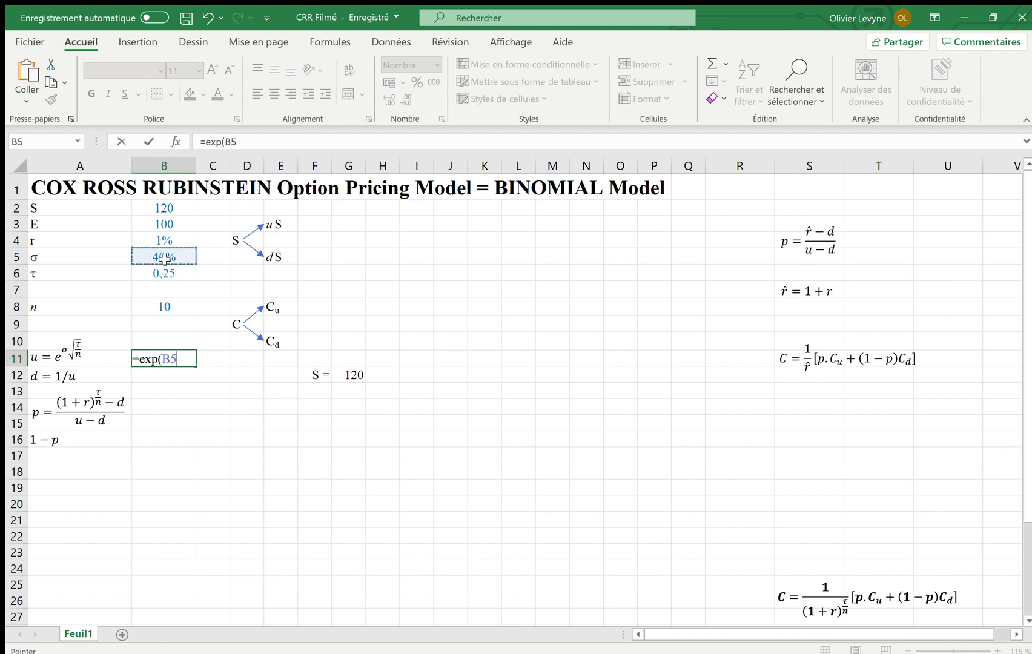
{"action": "type", "text": "*rainc"}
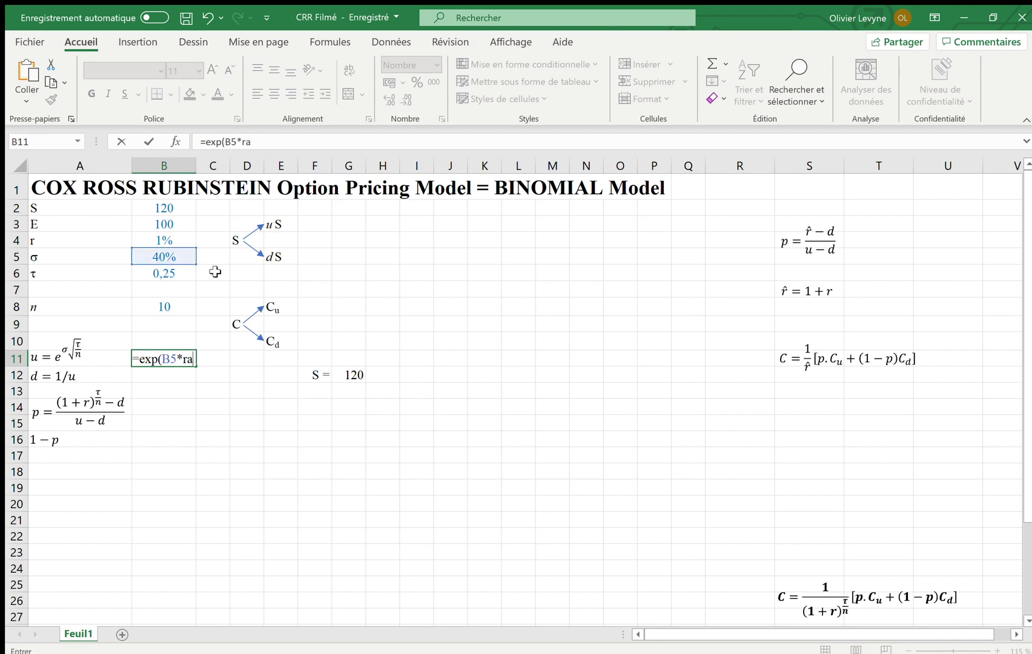
{"action": "key", "text": "BackSpace"}
{"action": "key", "text": "BackSpace"}
{"action": "key", "text": "BackSpace"}
{"action": "type", "text": "c"}
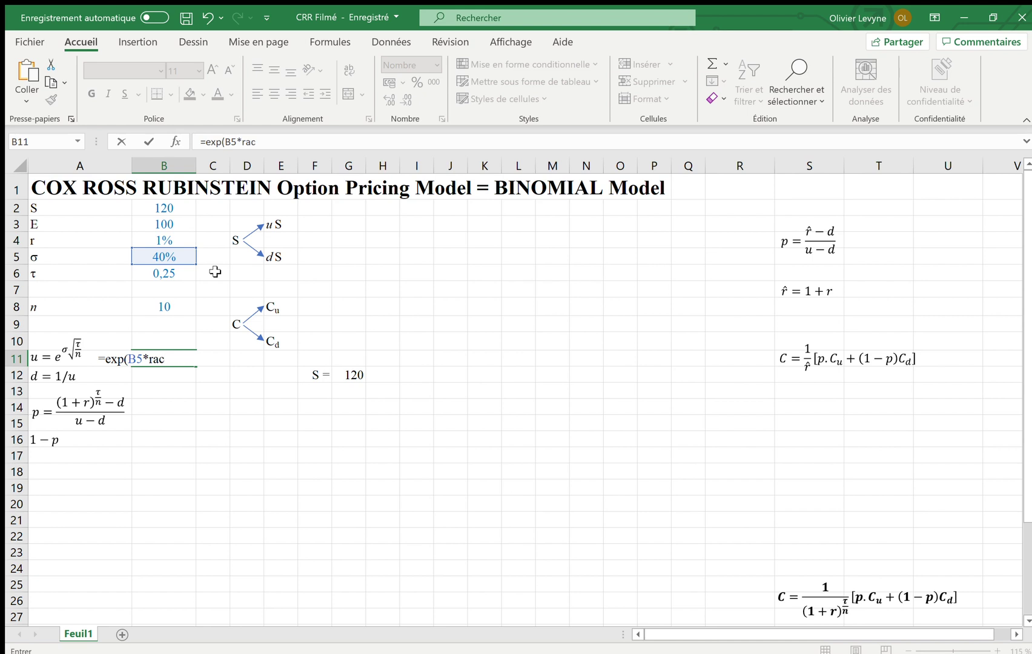
{"action": "type", "text": "ine("}
{"action": "left_click", "coordinate": [151, 273]}
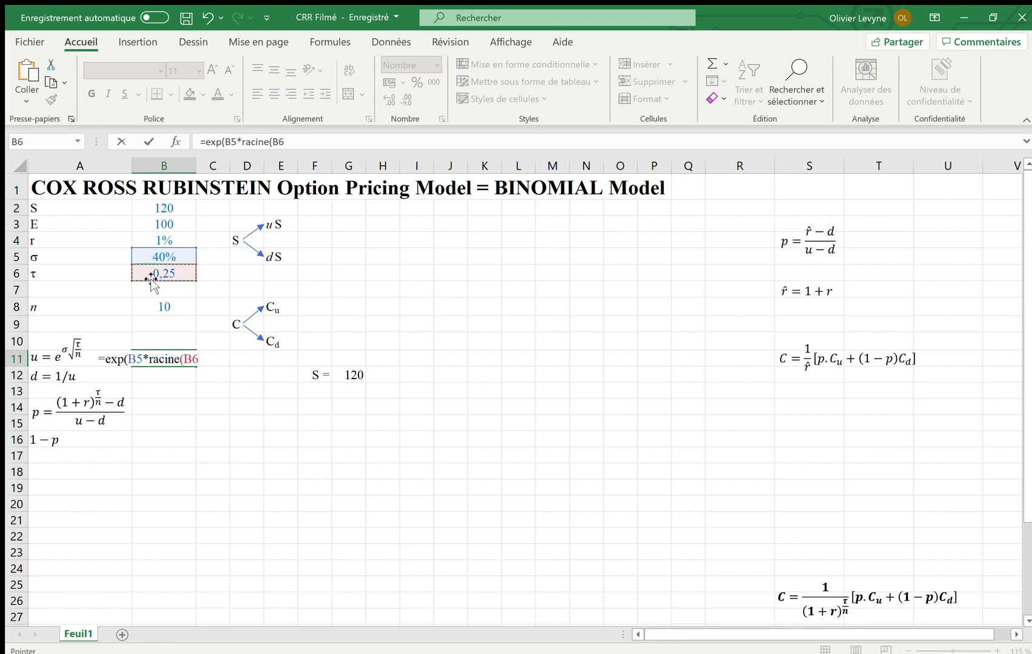
{"action": "type", "text": "/"}
{"action": "left_click", "coordinate": [180, 310]}
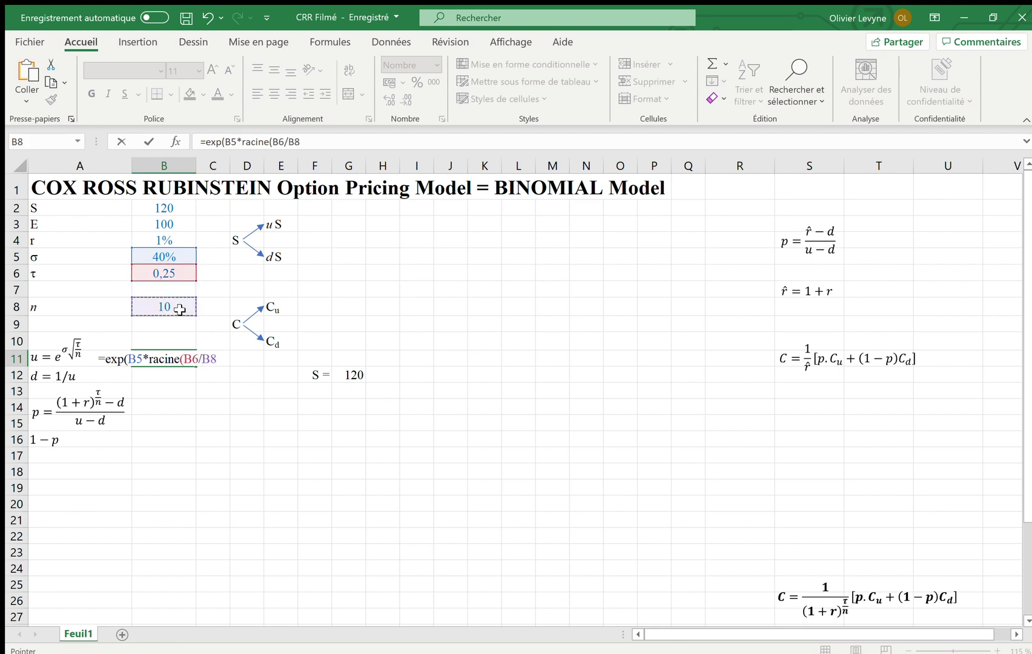
{"action": "type", "text": "))"}
{"action": "key", "text": "Return"}
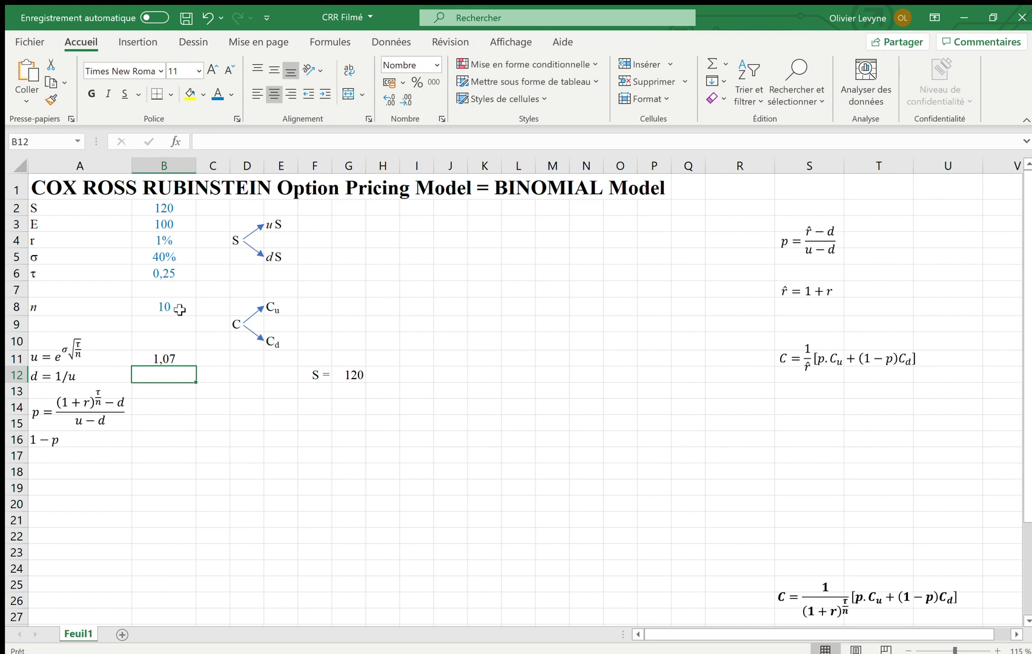
- Enter =1/B11 in B12, giving the down factor d = 0,94
{"action": "type", "text": "=1/"}
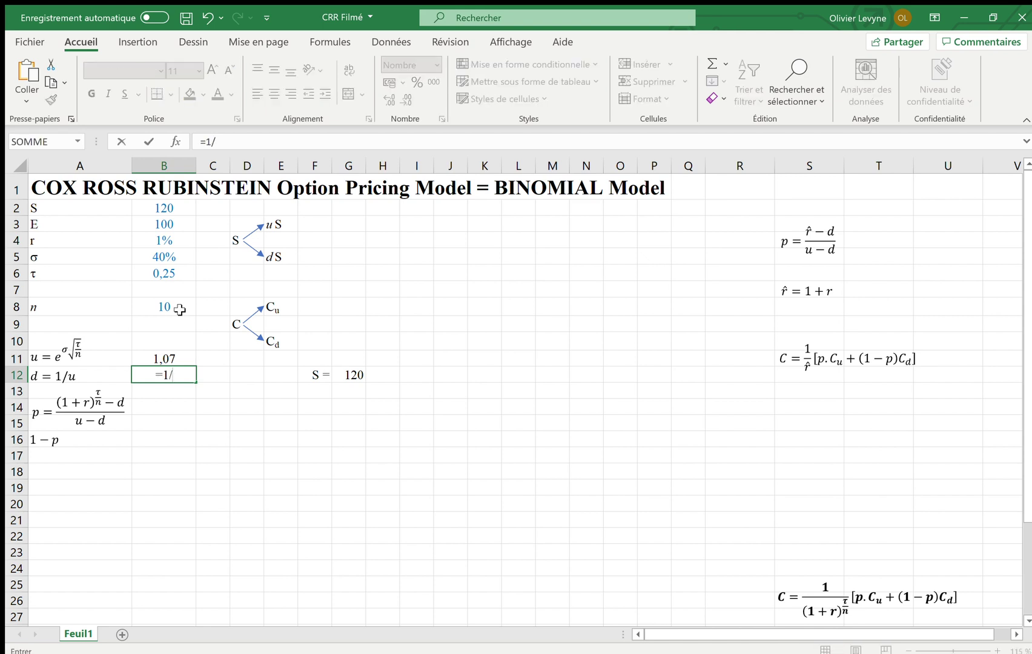
{"action": "key", "text": "Up"}
{"action": "key", "text": "Return"}
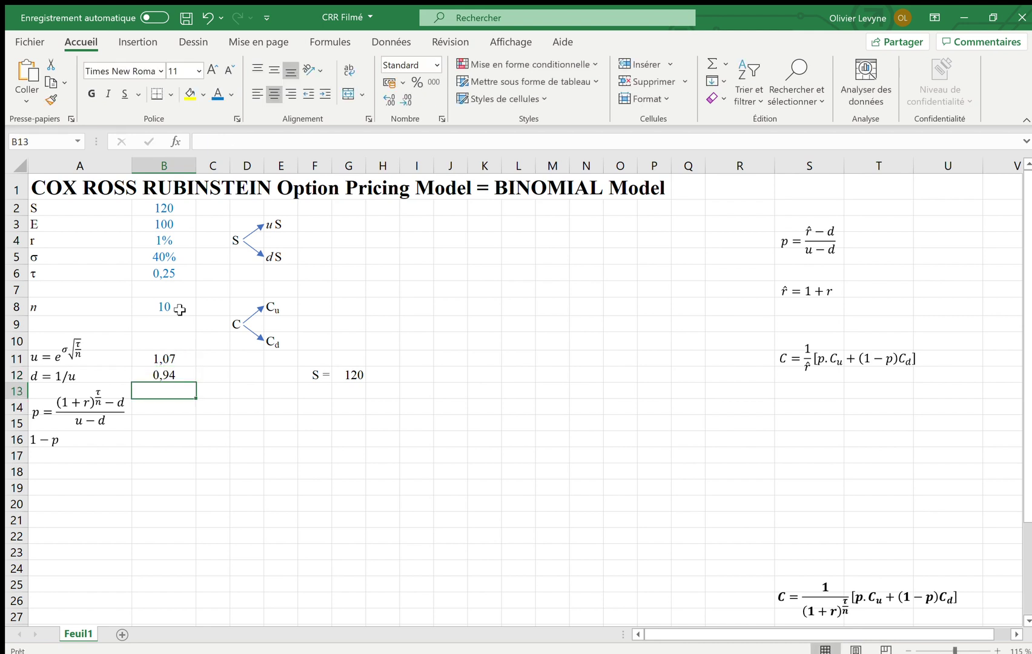
{"action": "left_click", "coordinate": [47, 415]}
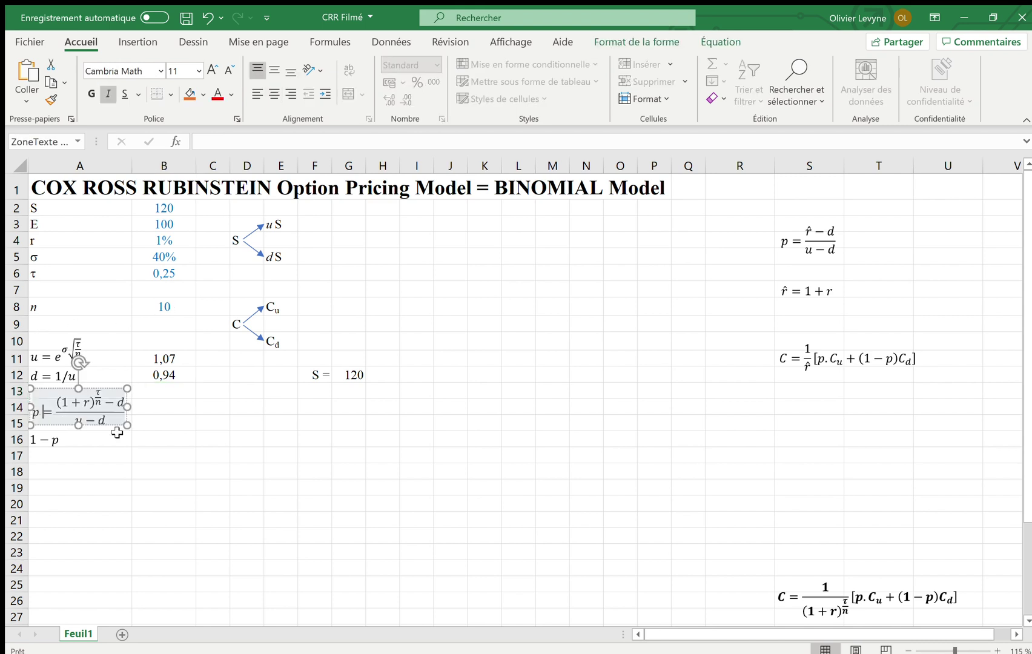
{"action": "left_click", "coordinate": [159, 450]}
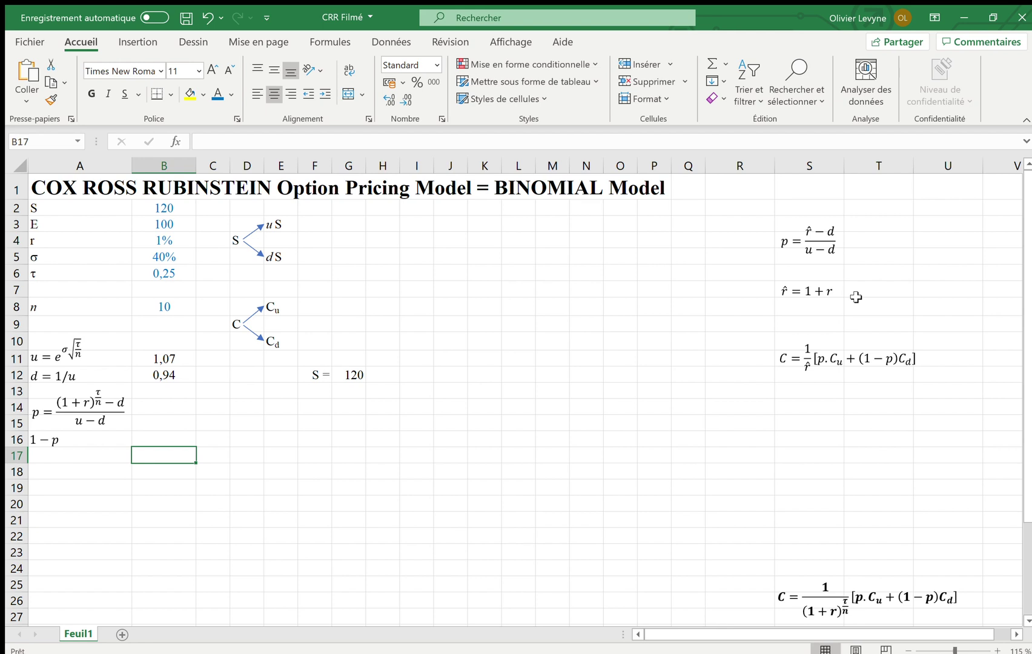
{"action": "left_click", "coordinate": [188, 269]}
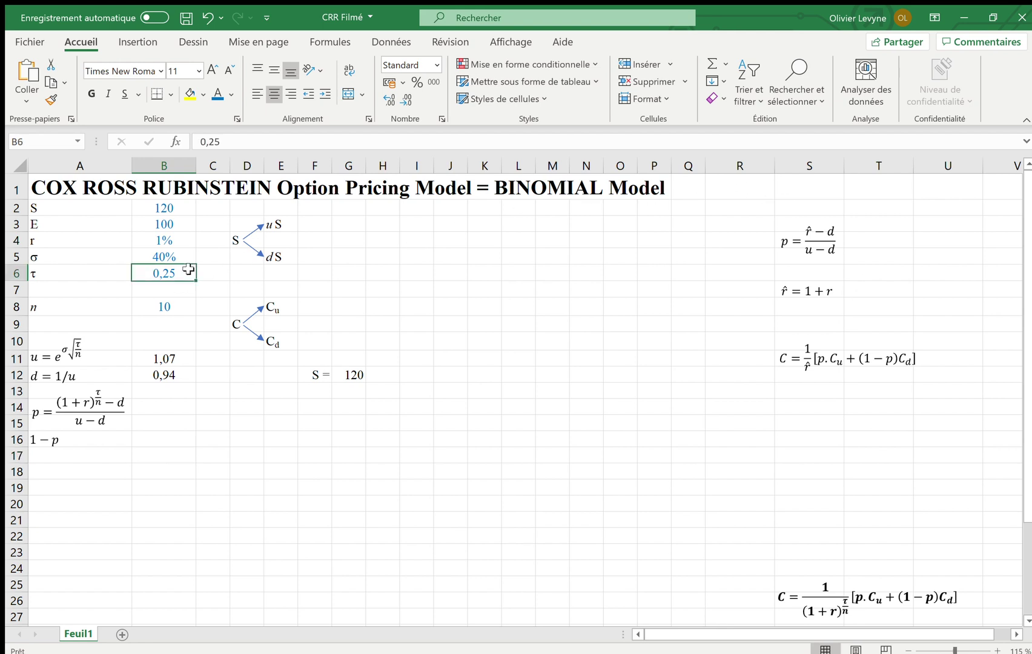
{"action": "left_click", "coordinate": [159, 308]}
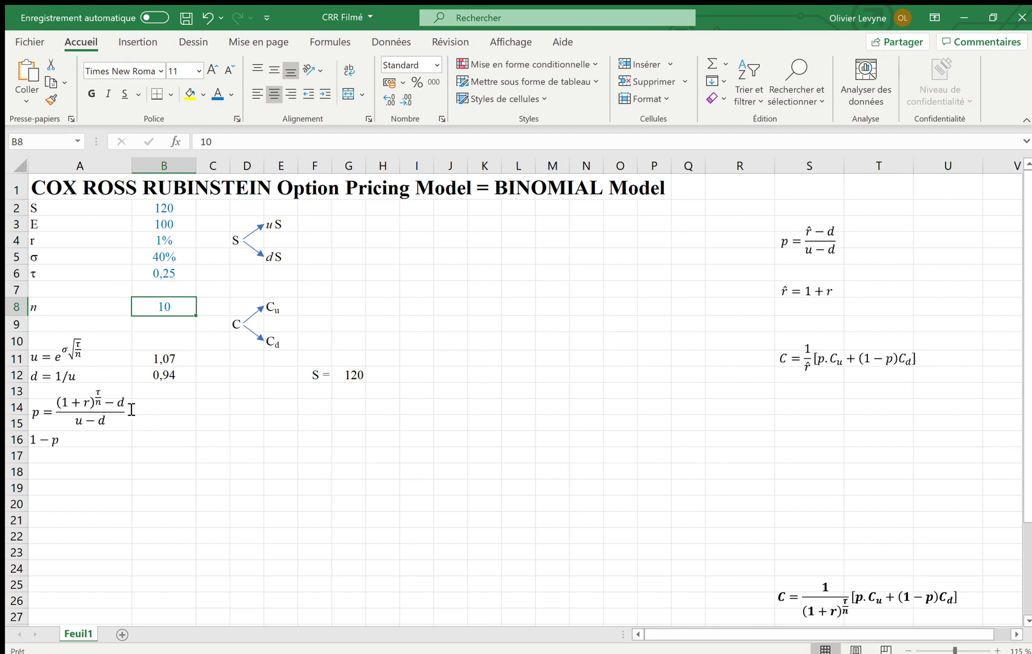
- Enter =((1+B4)^(B6/B8)-B12)/(B11-B12) in B14, giving p = 49%
{"action": "left_click", "coordinate": [153, 395]}
{"action": "left_click", "coordinate": [155, 410]}
{"action": "type", "text": "="}
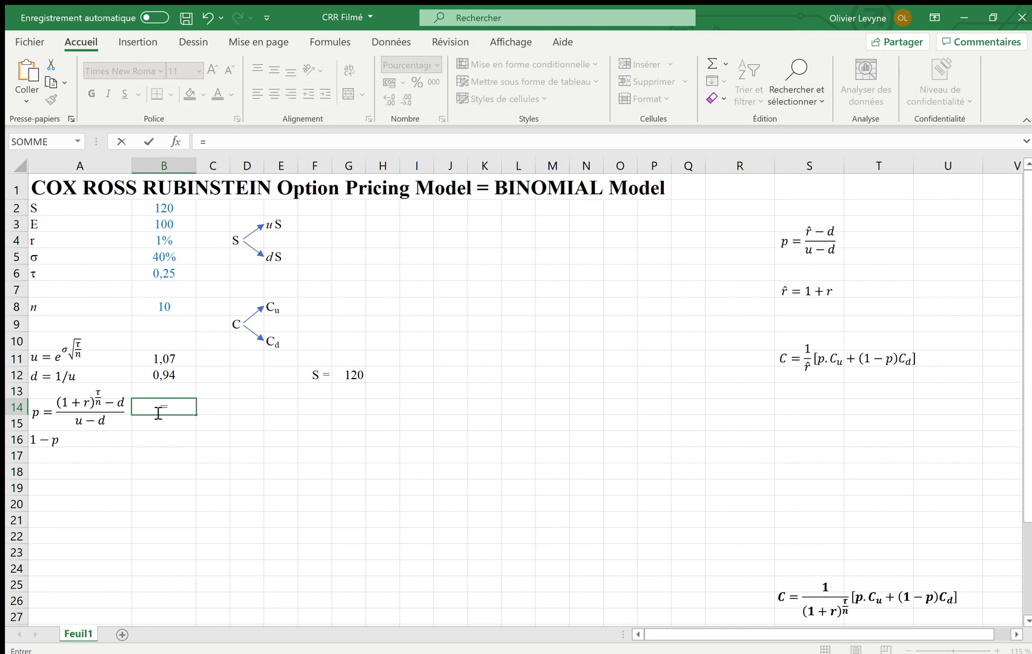
{"action": "type", "text": "((1+"}
{"action": "left_click", "coordinate": [178, 240]}
{"action": "type", "text": ")^("}
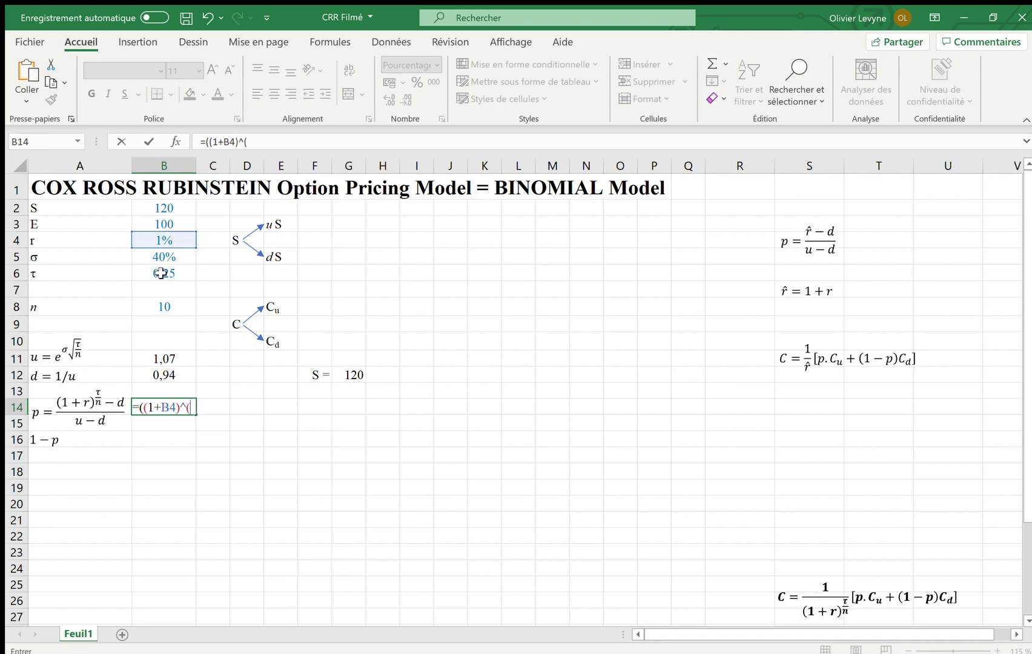
{"action": "left_click", "coordinate": [160, 273]}
{"action": "type", "text": "/"}
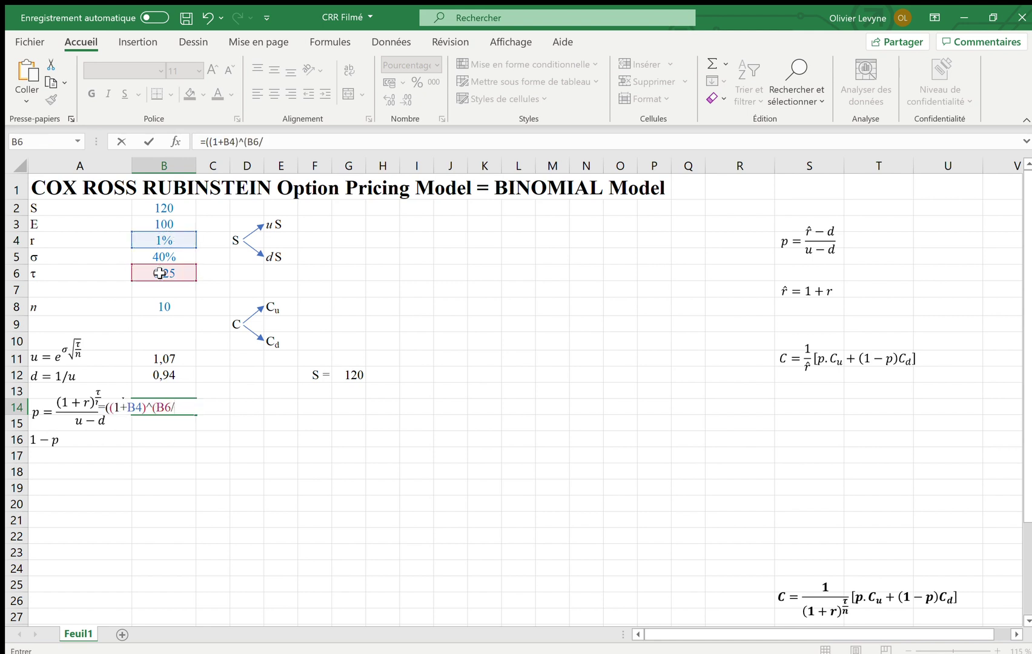
{"action": "left_click", "coordinate": [153, 306]}
{"action": "type", "text": ")-"}
{"action": "key", "text": "Up"}
{"action": "key", "text": "Up"}
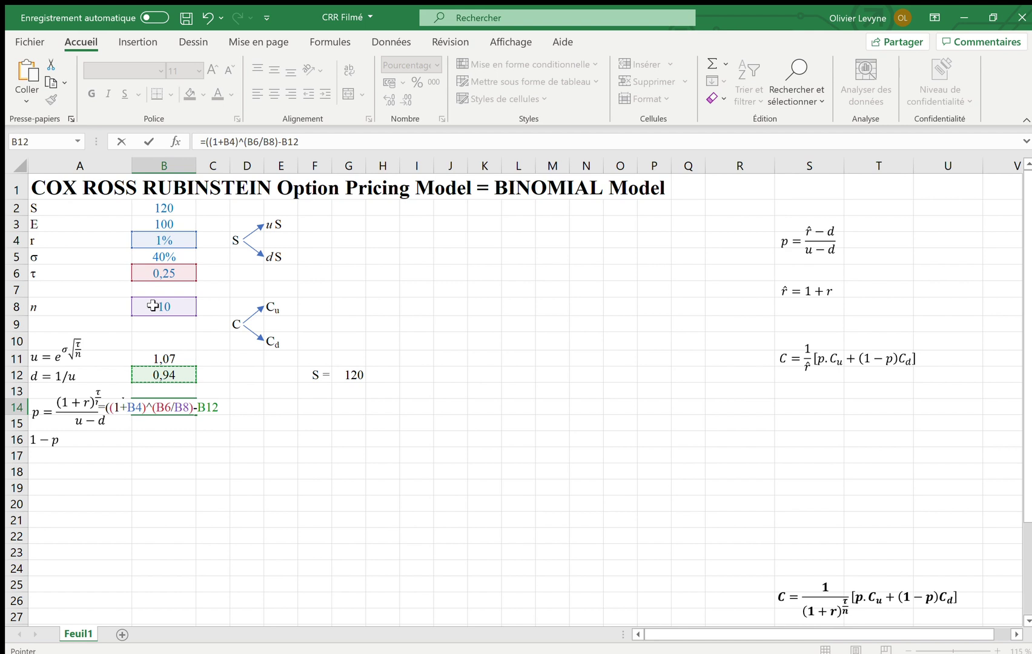
{"action": "type", "text": ")/("}
{"action": "left_click", "coordinate": [156, 357]}
{"action": "type", "text": "-"}
{"action": "left_click", "coordinate": [150, 374]}
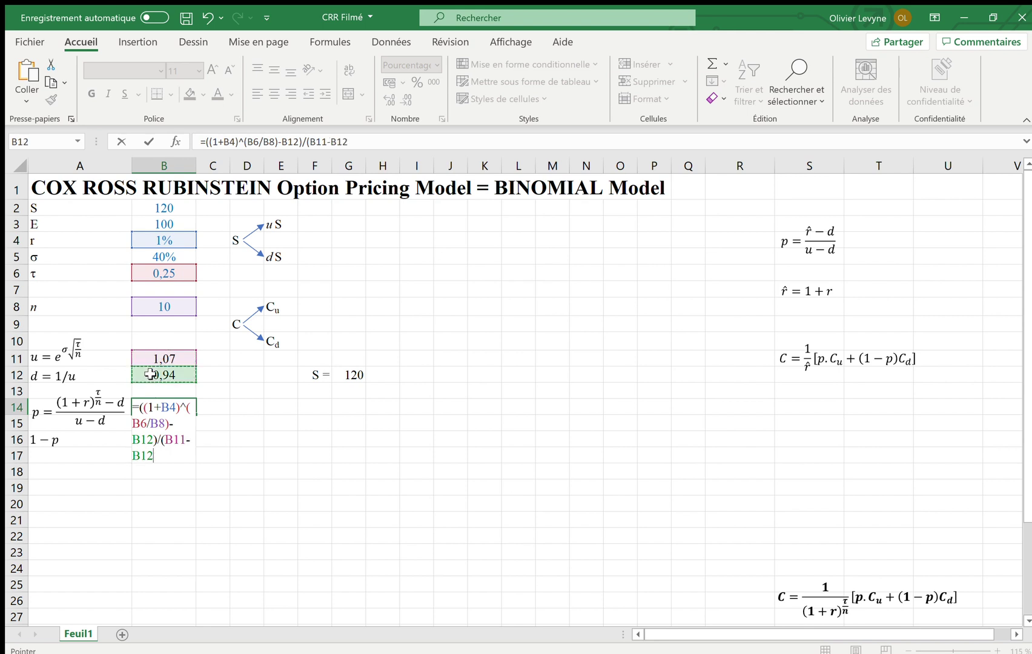
{"action": "type", "text": ")"}
{"action": "key", "text": "Return"}
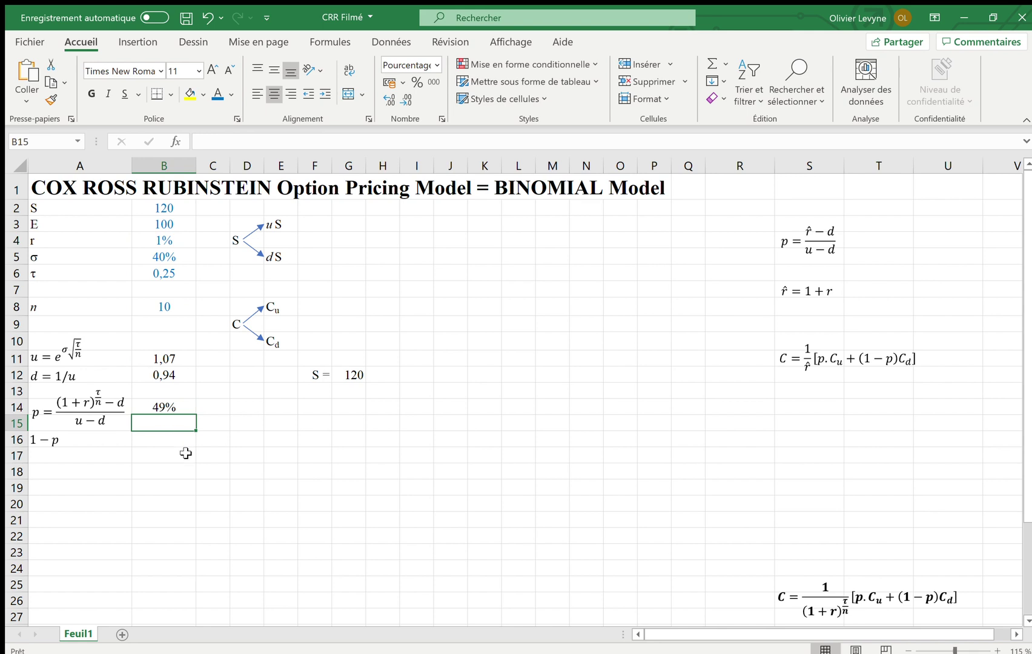
- Enter =1-B14 in B16, giving 1−p = 51%
{"action": "key", "text": "Down"}
{"action": "type", "text": "=1"}
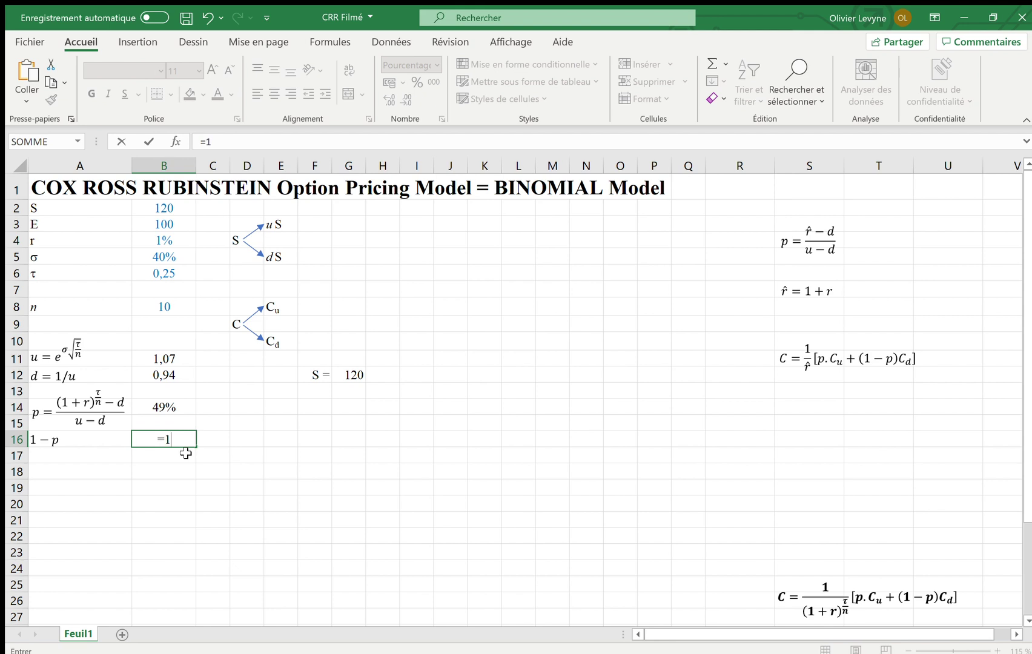
{"action": "type", "text": "-"}
{"action": "key", "text": "Up"}
{"action": "key", "text": "Up"}
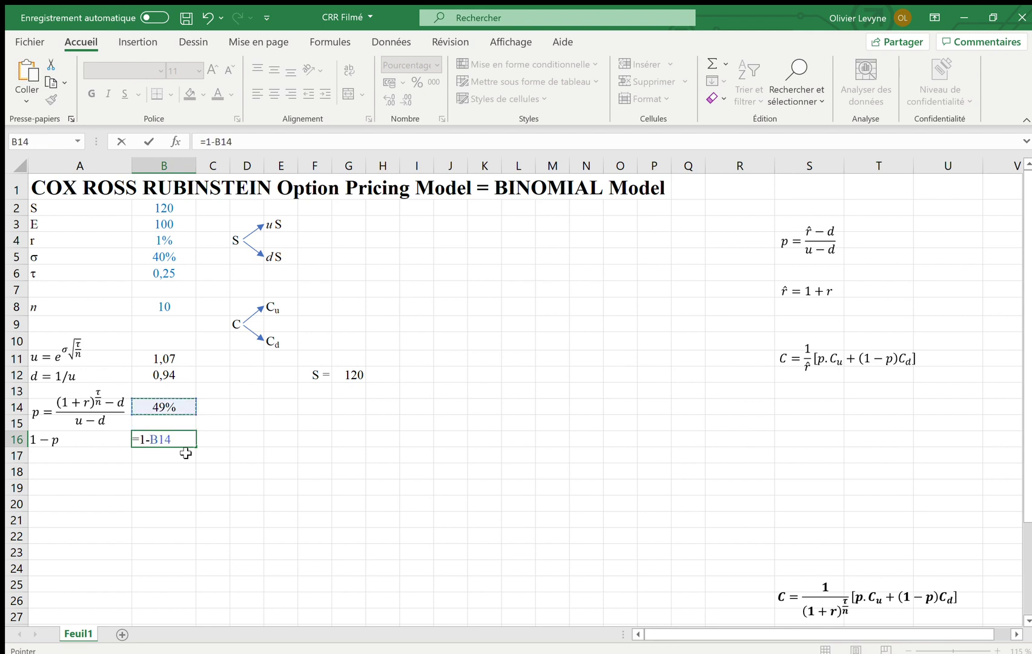
{"action": "key", "text": "Return"}
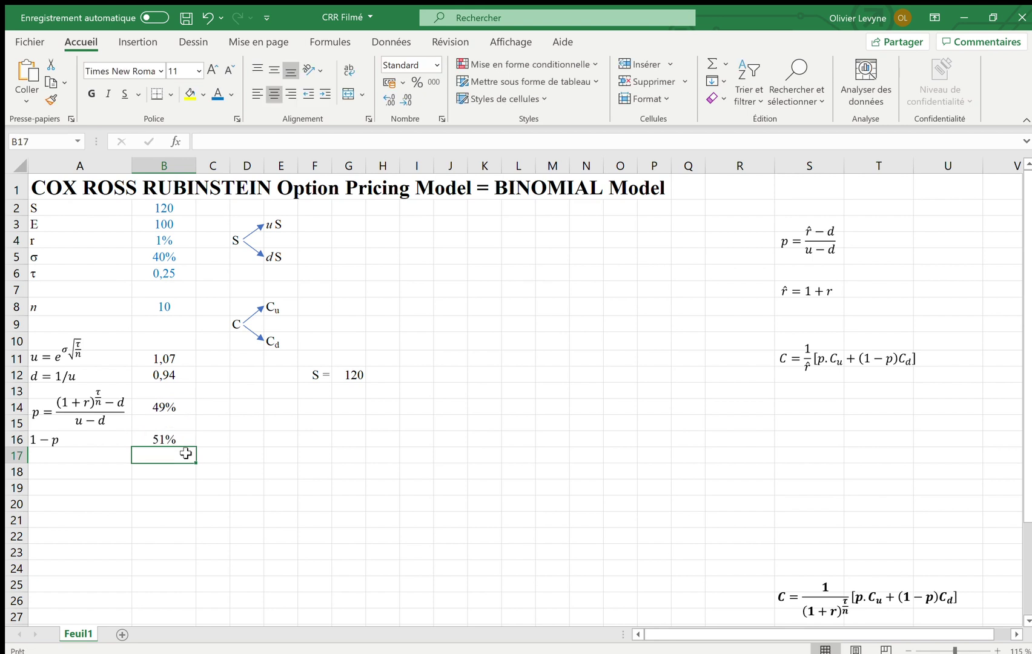
- Check that the starting stock price in G12 is 120
{"action": "left_click", "coordinate": [357, 379]}
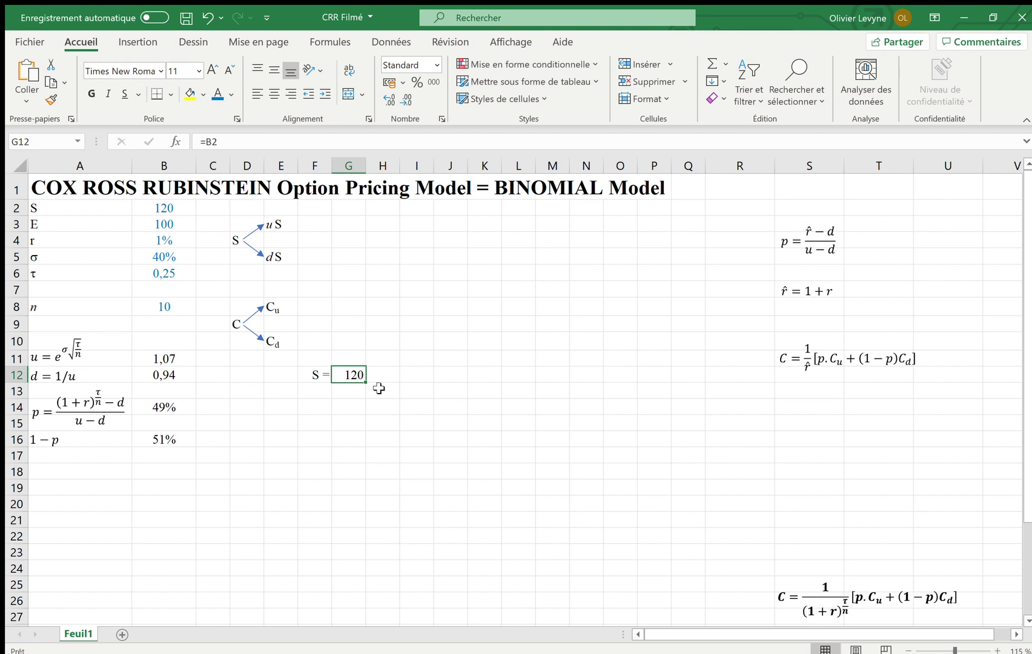
{"action": "left_click", "coordinate": [385, 353]}
{"action": "left_click", "coordinate": [356, 372]}
{"action": "key", "text": "F2"}
{"action": "key", "text": "Return"}
- Enter =G12*$B$11 in H11, giving the first up-move price 128
{"action": "key", "text": "Up"}
{"action": "key", "text": "Up"}
{"action": "key", "text": "Right"}
{"action": "type", "text": "="}
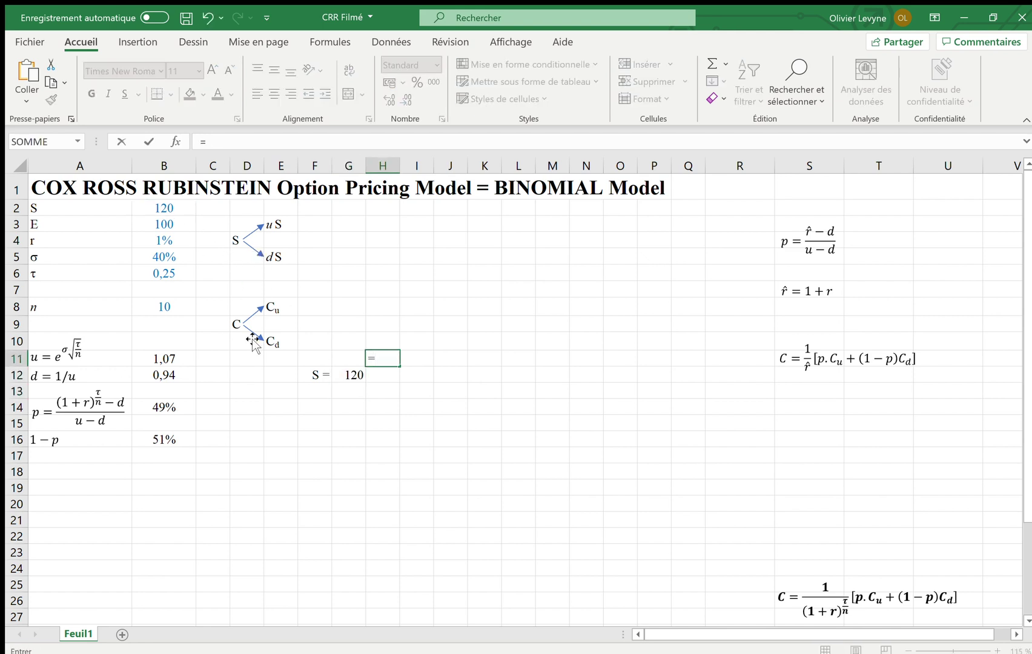
{"action": "left_click", "coordinate": [348, 376]}
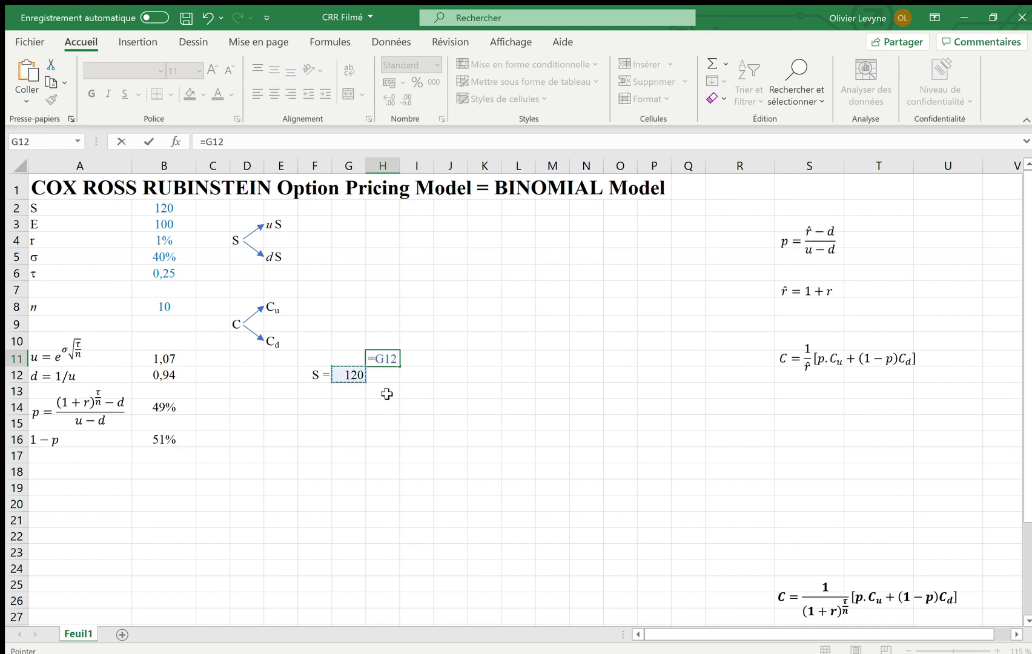
{"action": "type", "text": "*"}
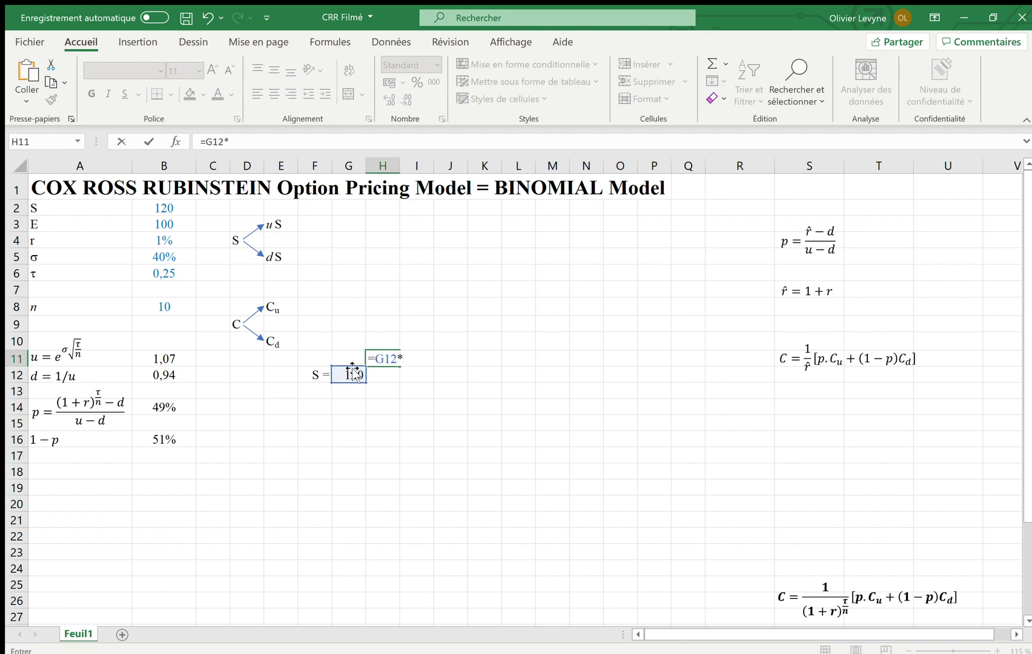
{"action": "left_click", "coordinate": [180, 362]}
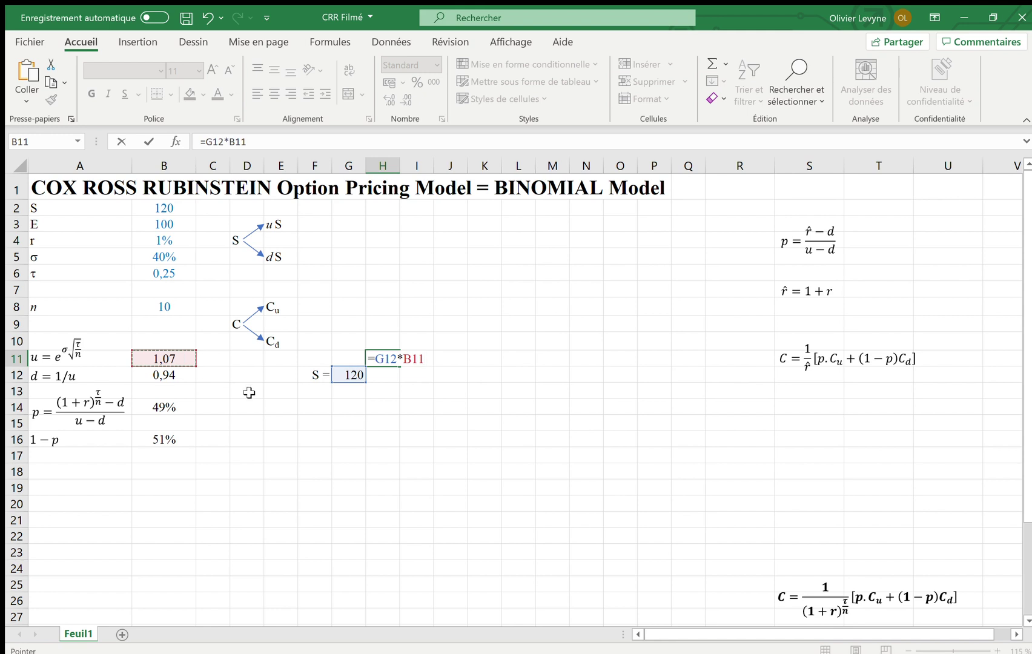
{"action": "key", "text": "F4"}
{"action": "key", "text": "Return"}
- Fill the H11 formula across H2:Q11, producing up-moves up to 226 in Q2
{"action": "left_click", "coordinate": [391, 359]}
{"action": "left_click_drag", "start_coordinate": [400, 366], "coordinate": [694, 206]}
{"action": "left_click", "coordinate": [475, 418]}
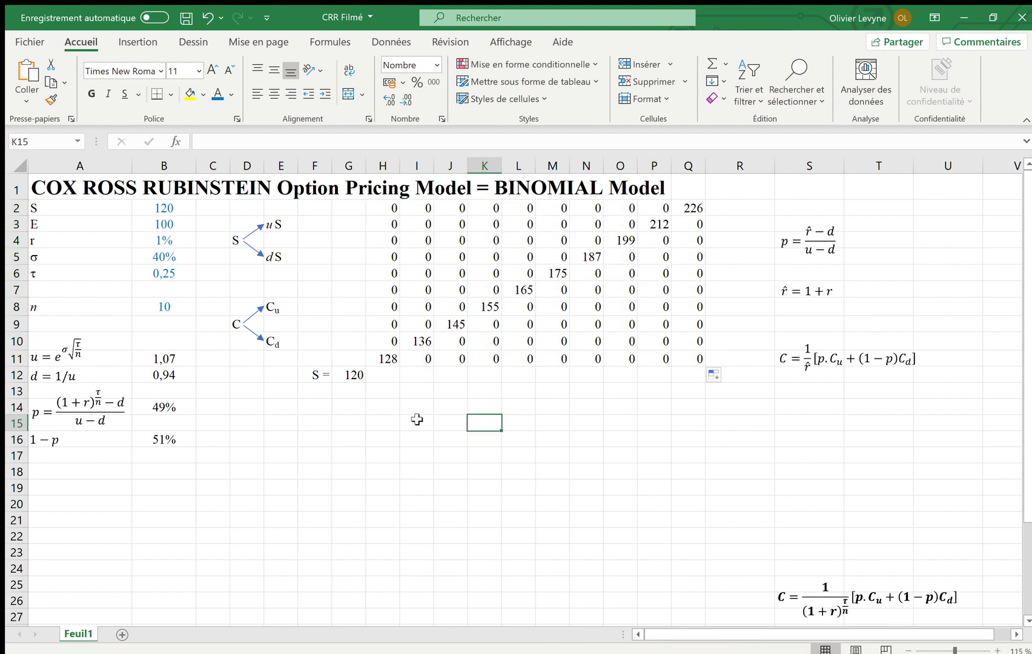
- Enter =G12*$B$12 in H13 (113) and fill it across H13:Q26
{"action": "left_click", "coordinate": [389, 394]}
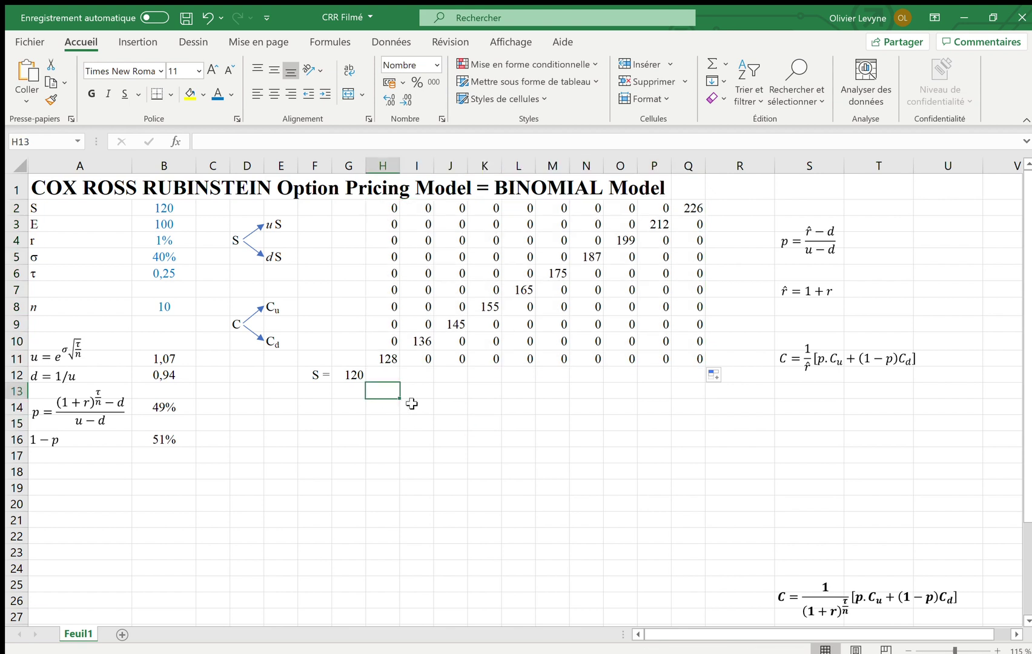
{"action": "type", "text": "="}
{"action": "key", "text": "Left"}
{"action": "key", "text": "Up"}
{"action": "type", "text": "*"}
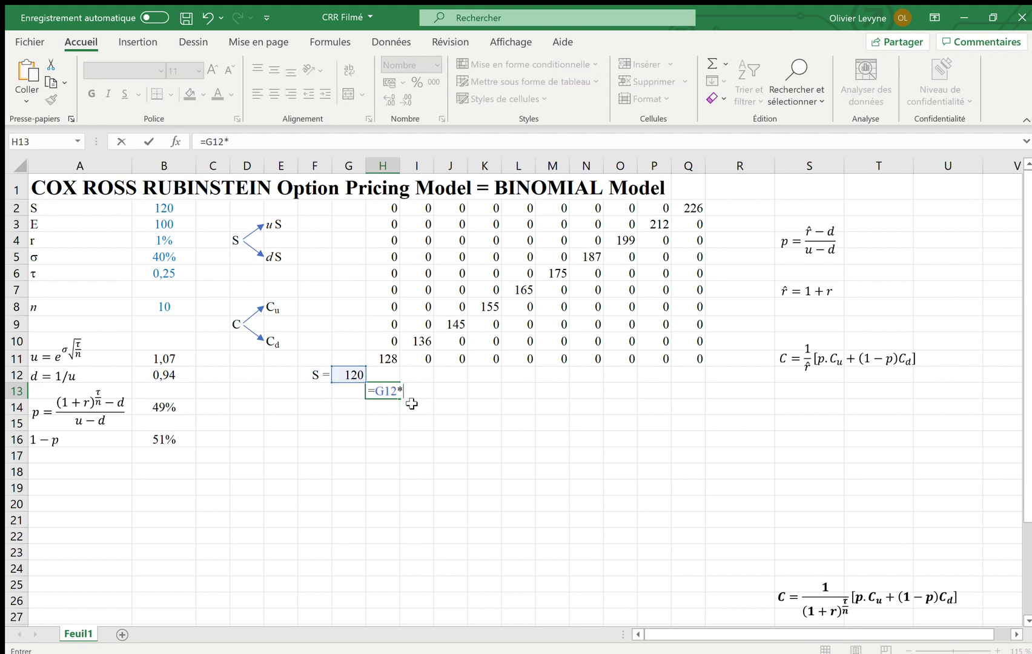
{"action": "left_click", "coordinate": [180, 379]}
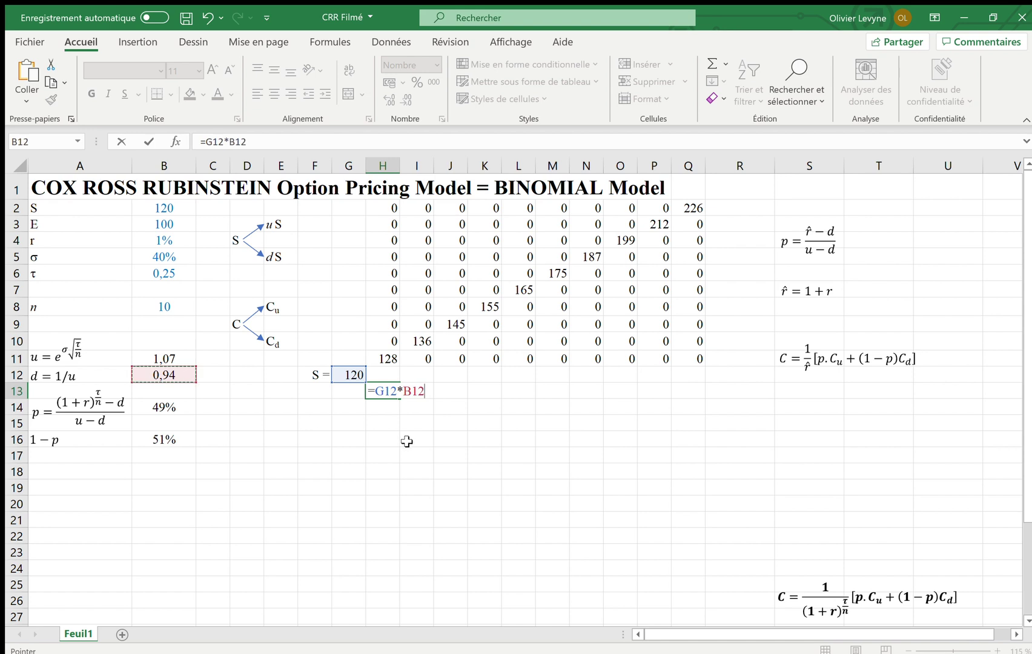
{"action": "key", "text": "Return"}
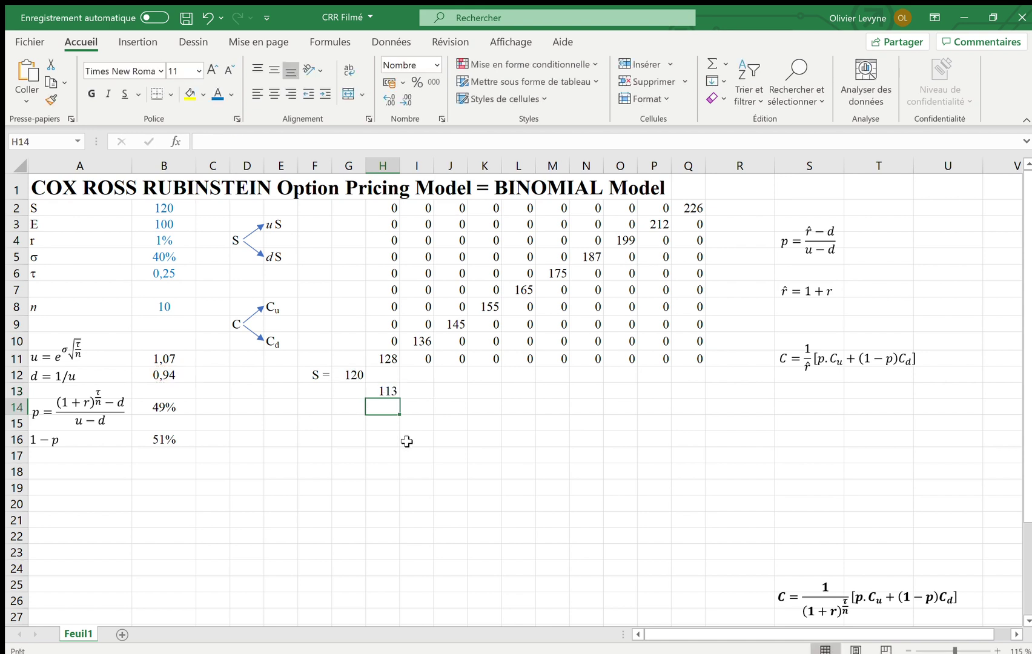
{"action": "left_click", "coordinate": [387, 391]}
{"action": "left_click_drag", "start_coordinate": [400, 399], "coordinate": [703, 603]}
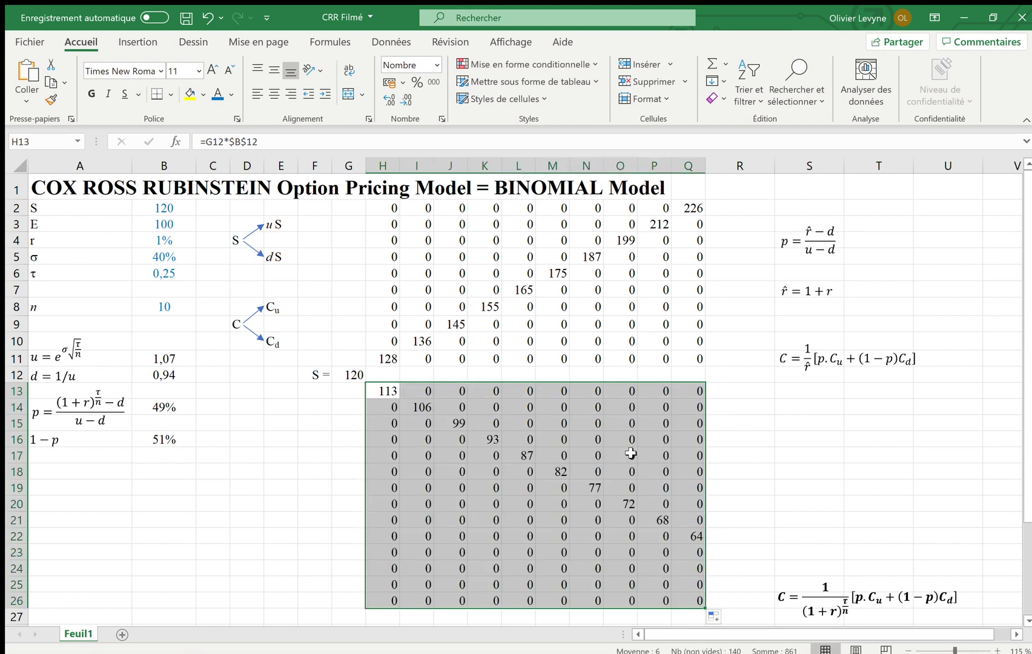
{"action": "left_click", "coordinate": [353, 388]}
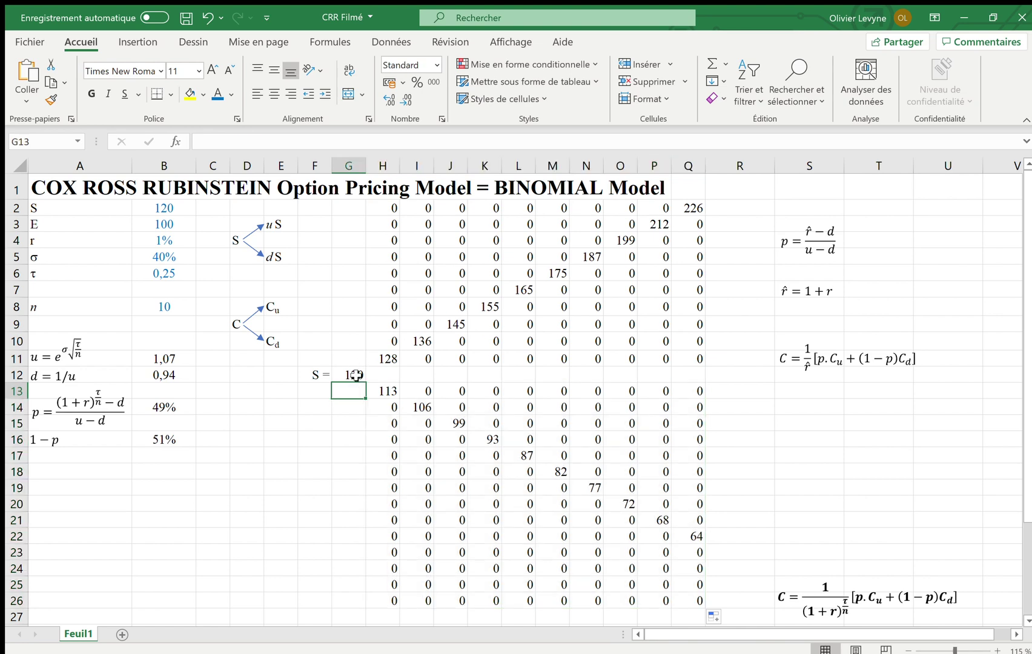
{"action": "left_click", "coordinate": [356, 375]}
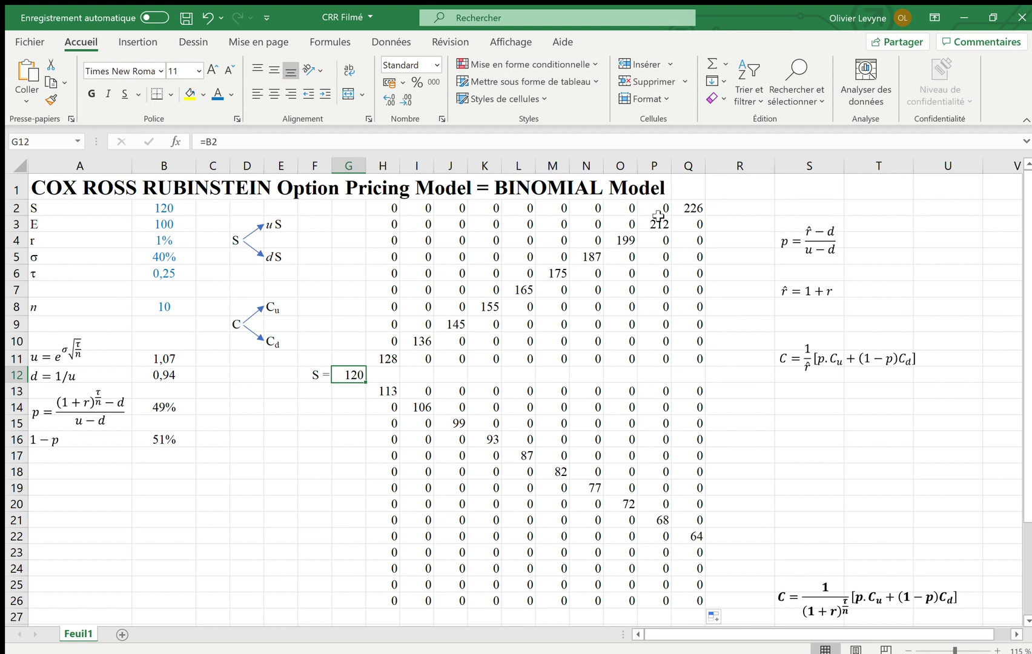
{"action": "left_click", "coordinate": [695, 207]}
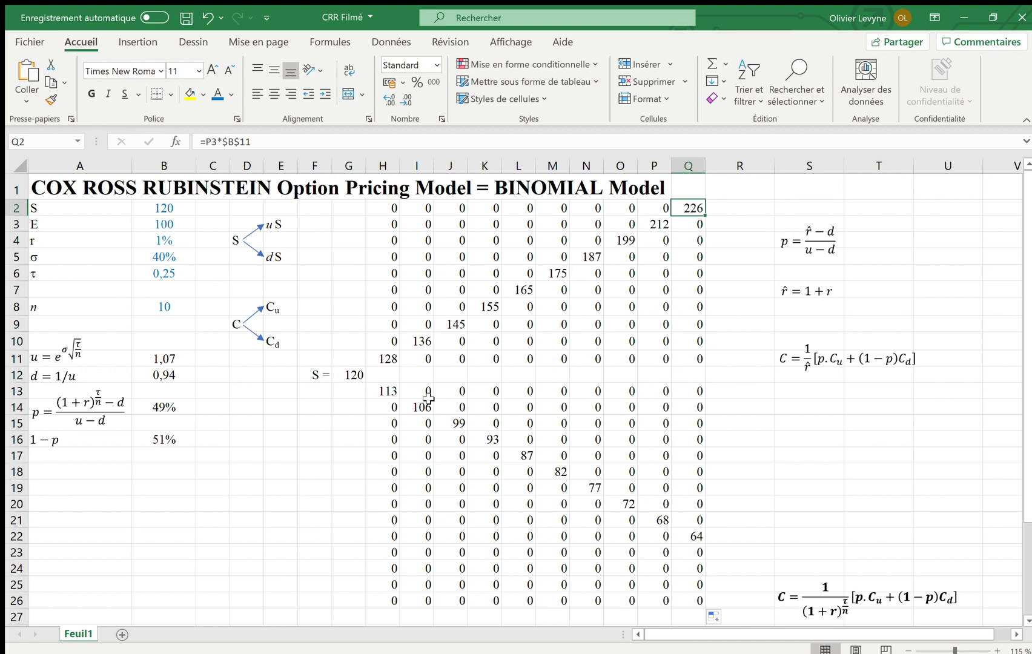
{"action": "left_click", "coordinate": [346, 375]}
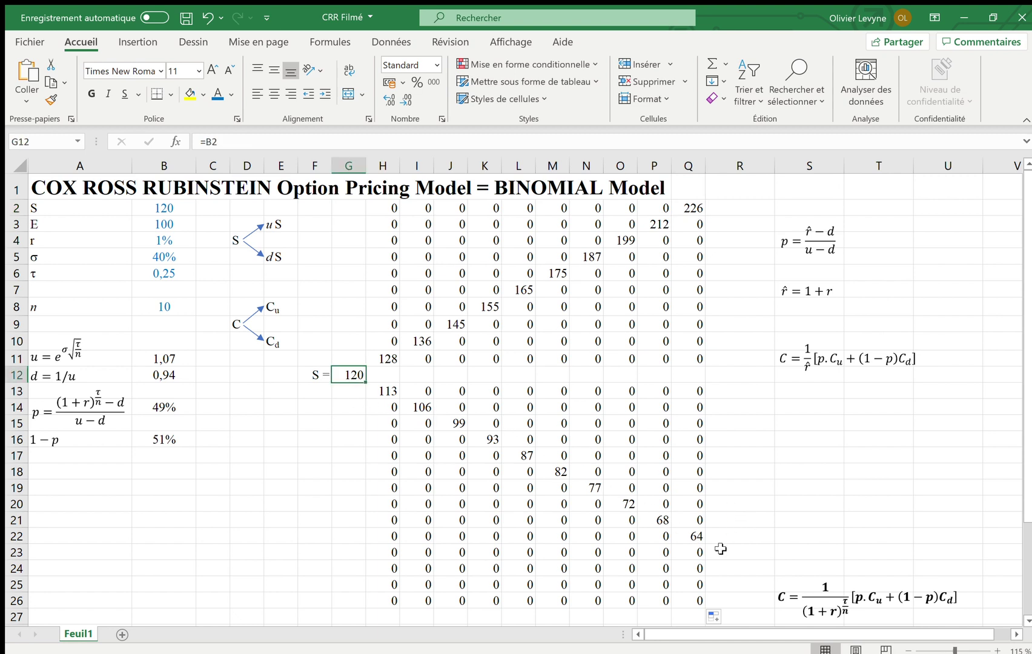
- Delete the zeros above the up-move diagonal in columns H to P, removing a stray text box
{"action": "left_click_drag", "start_coordinate": [384, 342], "coordinate": [377, 213]}
{"action": "key", "text": "Delete"}
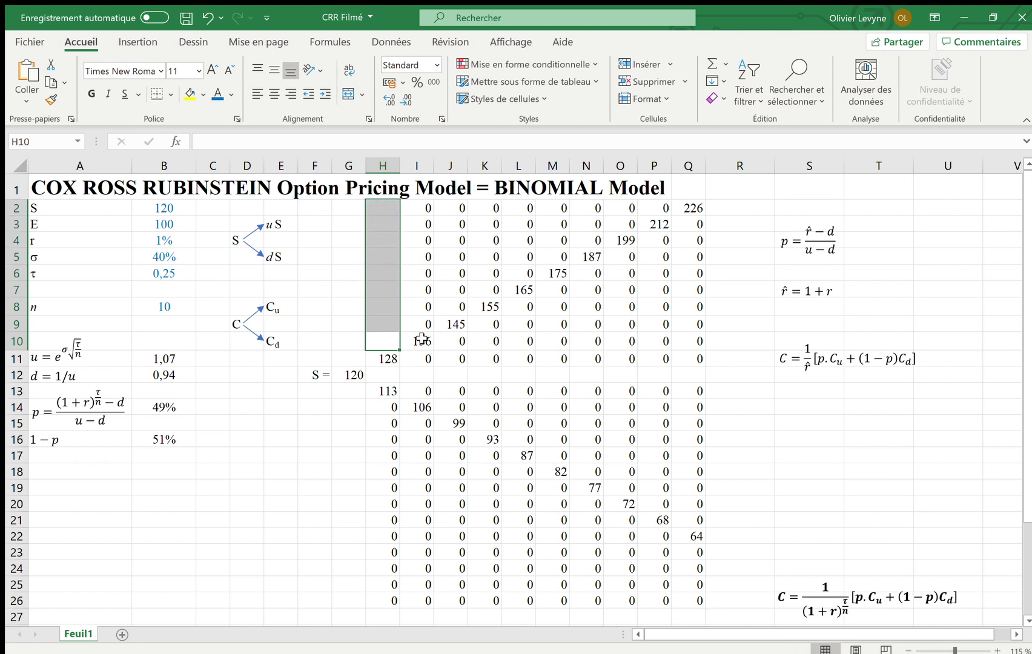
{"action": "left_click_drag", "start_coordinate": [422, 324], "coordinate": [422, 209]}
{"action": "key", "text": "Delete"}
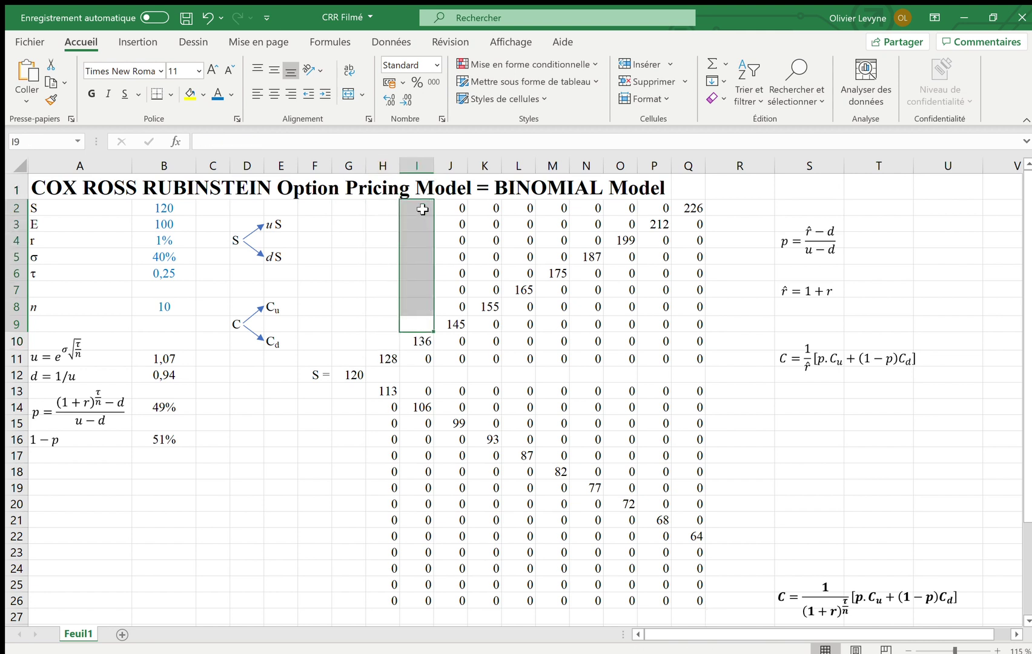
{"action": "left_click_drag", "start_coordinate": [456, 307], "coordinate": [452, 206]}
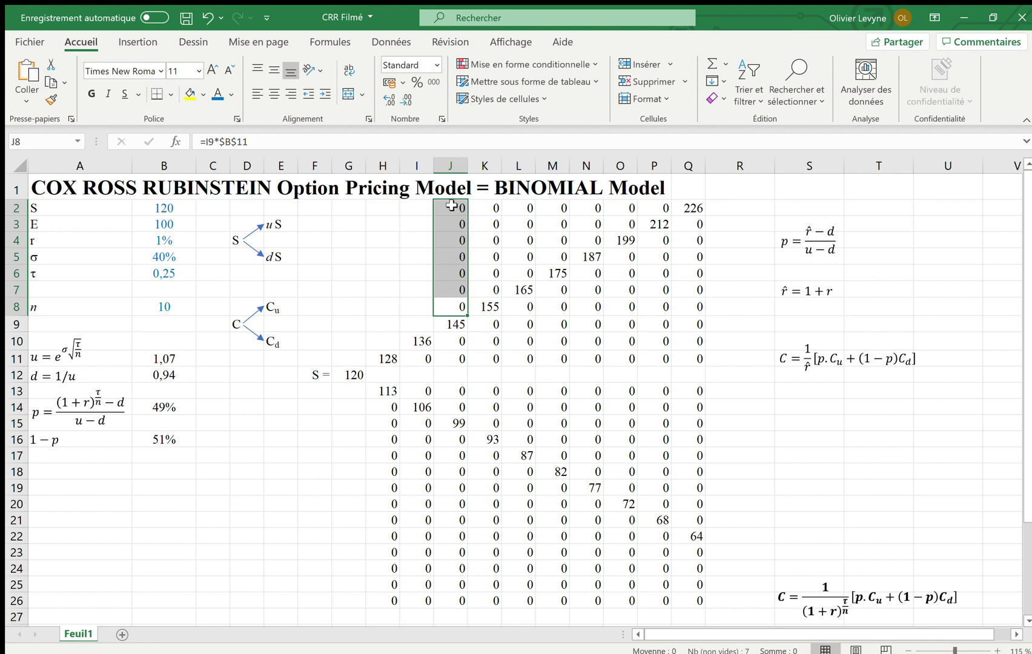
{"action": "key", "text": "Delete"}
{"action": "key", "text": "alt+n"}
{"action": "key", "text": "x"}
{"action": "left_click_drag", "start_coordinate": [488, 296], "coordinate": [365, 280]}
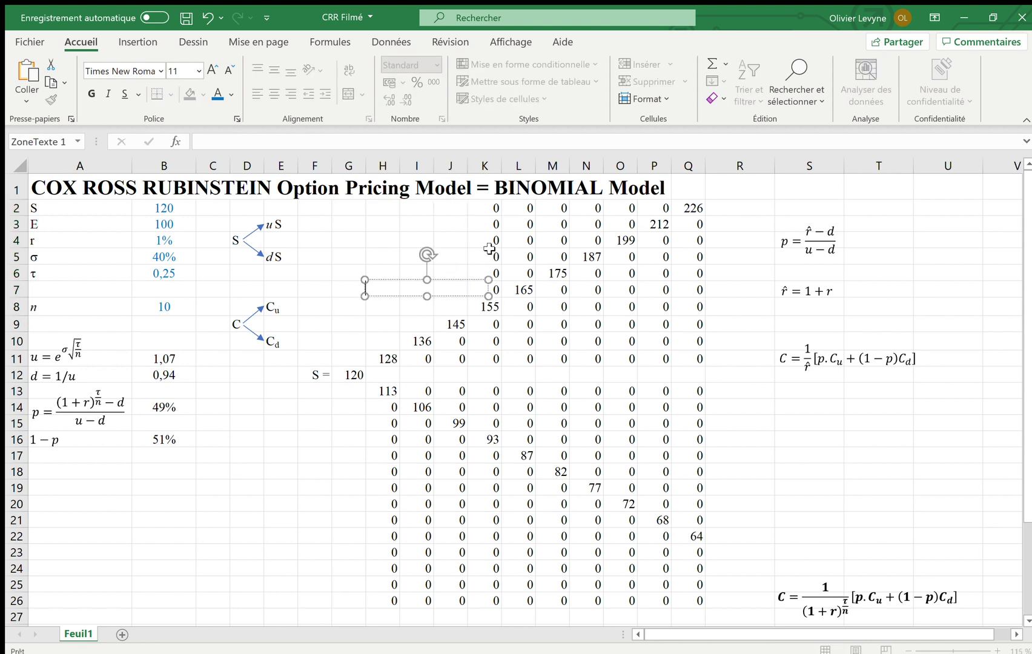
{"action": "left_click", "coordinate": [485, 208]}
{"action": "left_click_drag", "start_coordinate": [485, 207], "coordinate": [515, 211]}
{"action": "key", "text": "Delete"}
{"action": "key", "text": "Delete"}
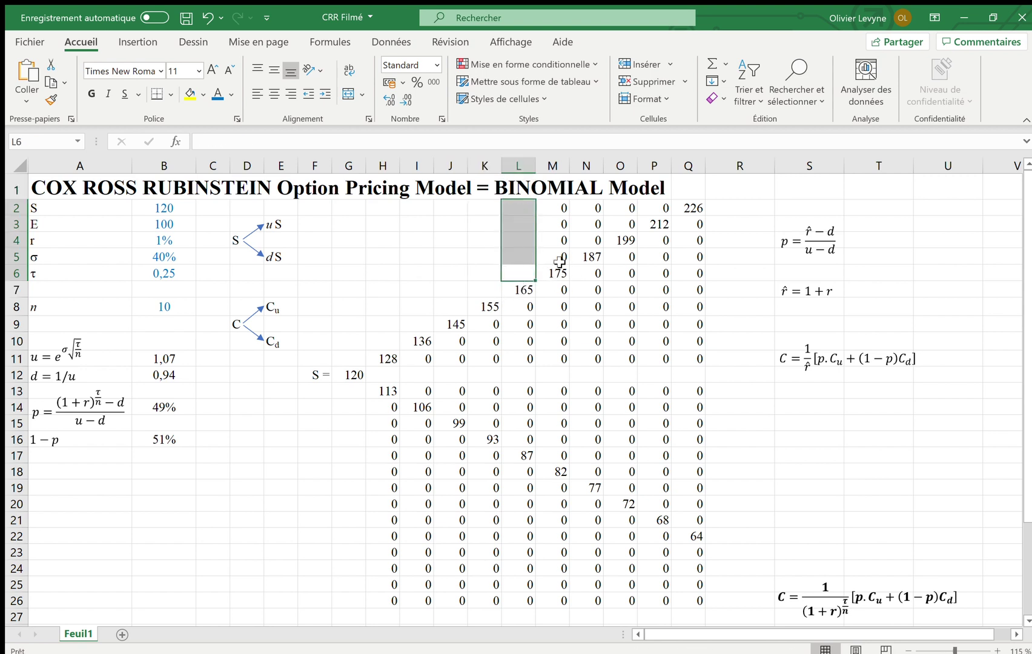
{"action": "left_click_drag", "start_coordinate": [559, 263], "coordinate": [553, 208]}
{"action": "key", "text": "Delete"}
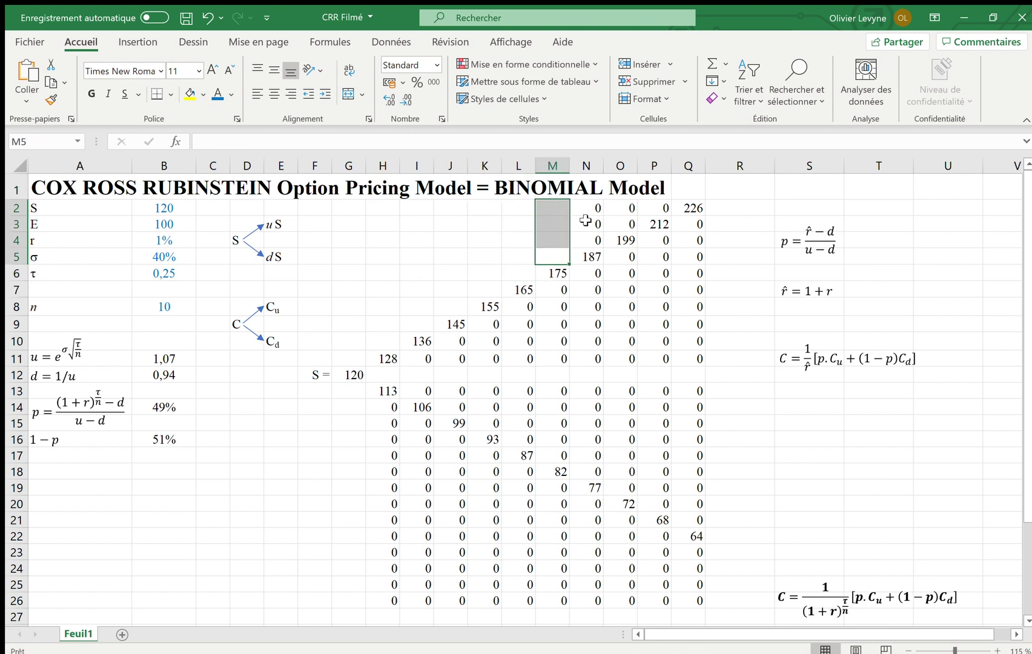
{"action": "left_click_drag", "start_coordinate": [591, 240], "coordinate": [627, 209]}
{"action": "key", "text": "Delete"}
{"action": "key", "text": "Delete"}
{"action": "left_click", "coordinate": [656, 209]}
- Delete the zeros below the down-move diagonal in columns H to Q, down to row 26
{"action": "key", "text": "Delete"}
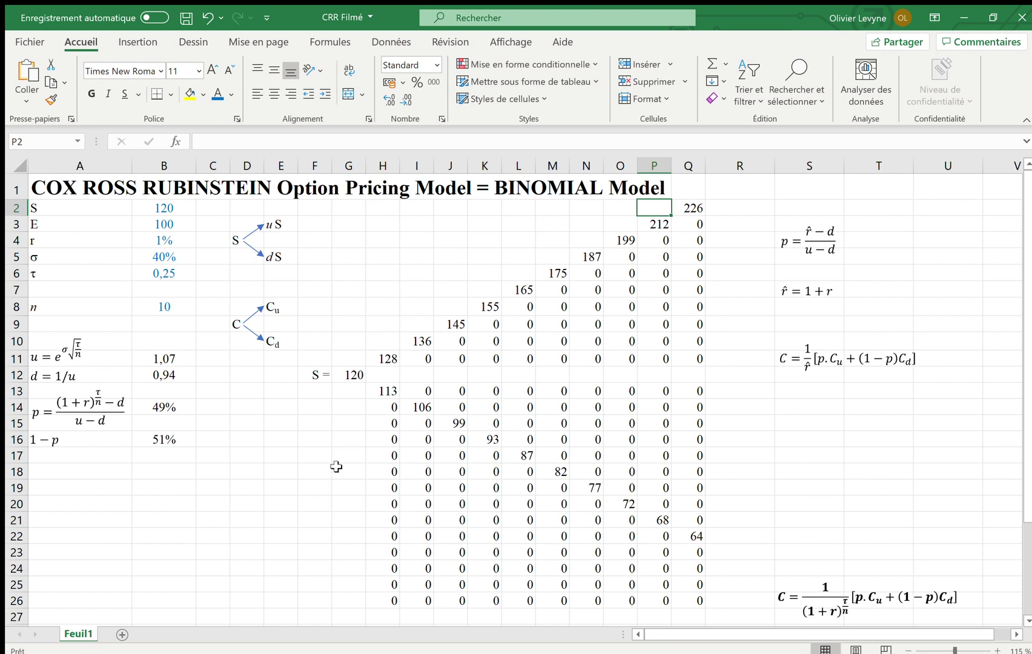
{"action": "left_click_drag", "start_coordinate": [386, 412], "coordinate": [382, 599]}
{"action": "key", "text": "Delete"}
{"action": "left_click_drag", "start_coordinate": [423, 419], "coordinate": [423, 603]}
{"action": "key", "text": "Delete"}
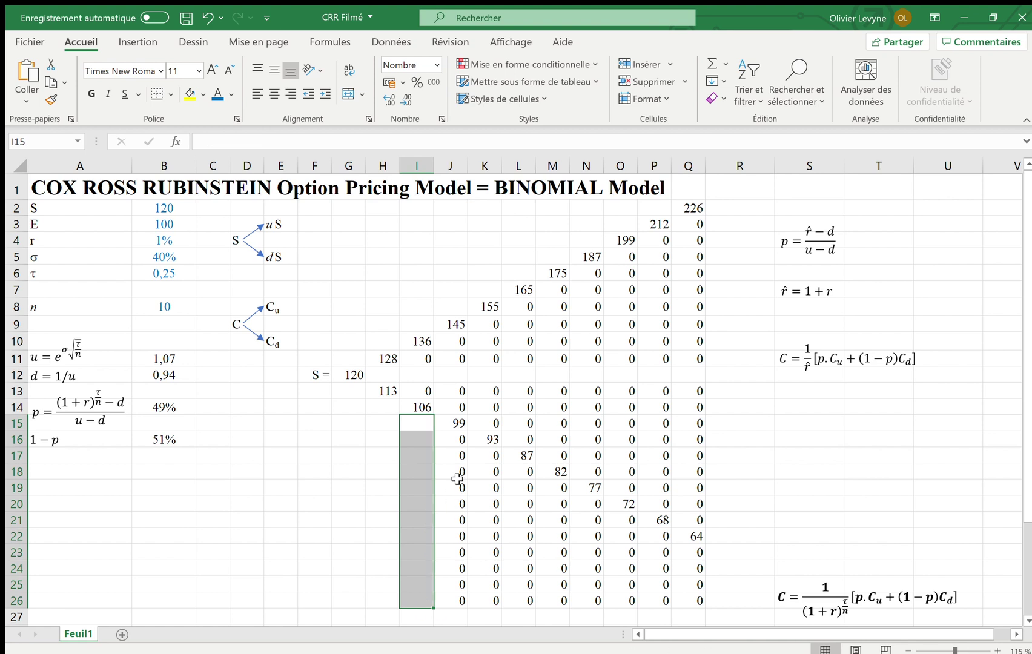
{"action": "left_click_drag", "start_coordinate": [457, 440], "coordinate": [458, 599]}
{"action": "key", "text": "Delete"}
{"action": "left_click_drag", "start_coordinate": [483, 456], "coordinate": [495, 599]}
{"action": "key", "text": "Delete"}
{"action": "left_click_drag", "start_coordinate": [525, 469], "coordinate": [526, 599]}
{"action": "key", "text": "Delete"}
{"action": "left_click_drag", "start_coordinate": [562, 488], "coordinate": [564, 590]}
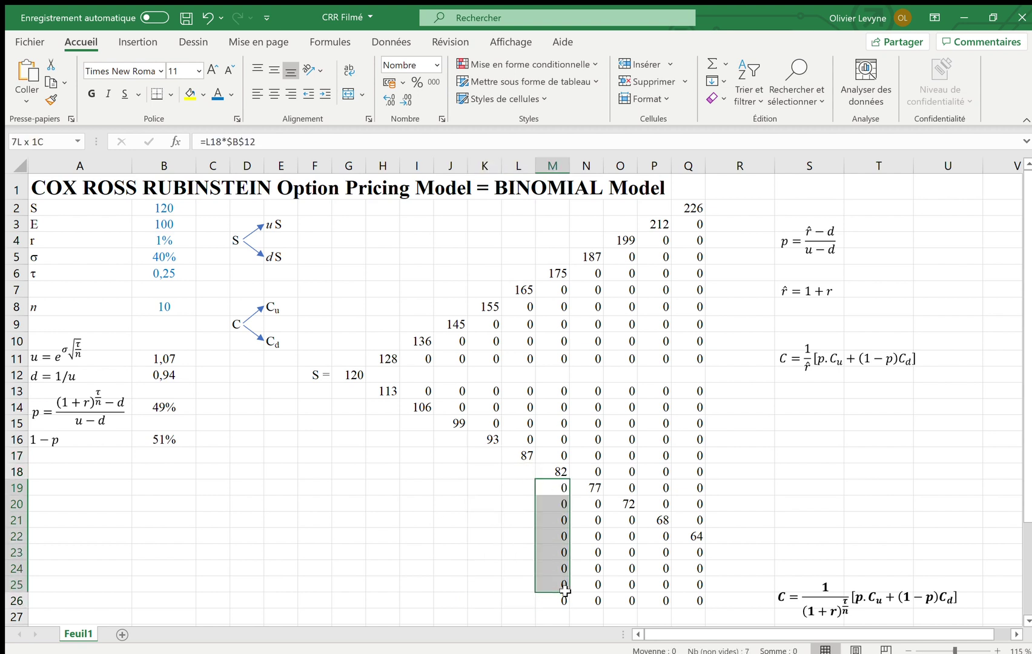
{"action": "key", "text": "Delete"}
{"action": "left_click_drag", "start_coordinate": [596, 506], "coordinate": [595, 601]}
{"action": "key", "text": "Delete"}
{"action": "left_click_drag", "start_coordinate": [630, 519], "coordinate": [633, 600]}
{"action": "key", "text": "Delete"}
{"action": "left_click", "coordinate": [660, 535]}
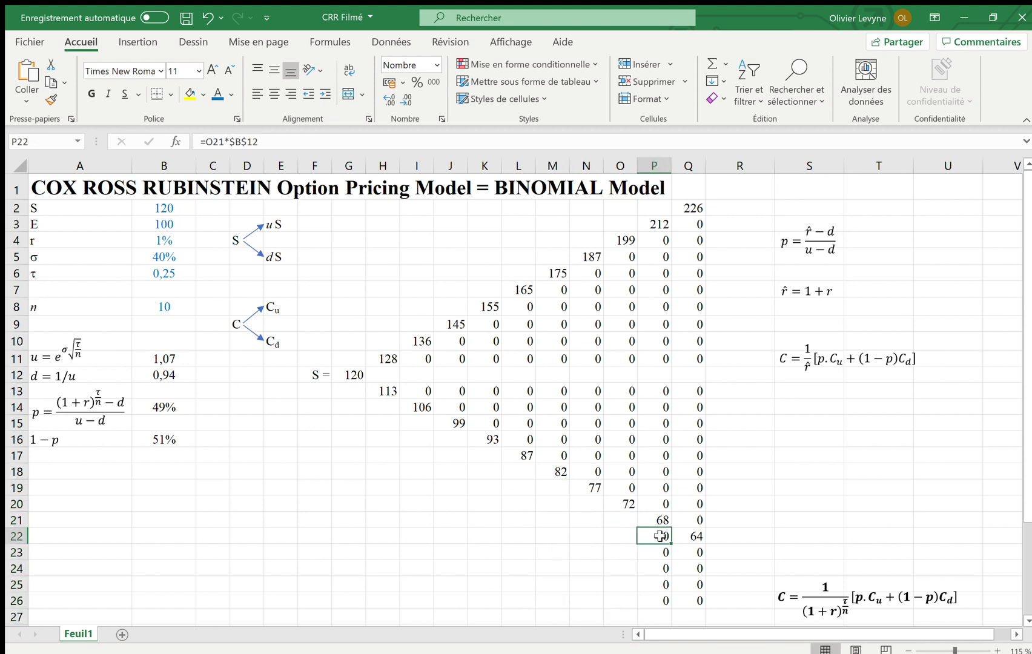
{"action": "left_click_drag", "start_coordinate": [660, 536], "coordinate": [658, 599]}
{"action": "key", "text": "Delete"}
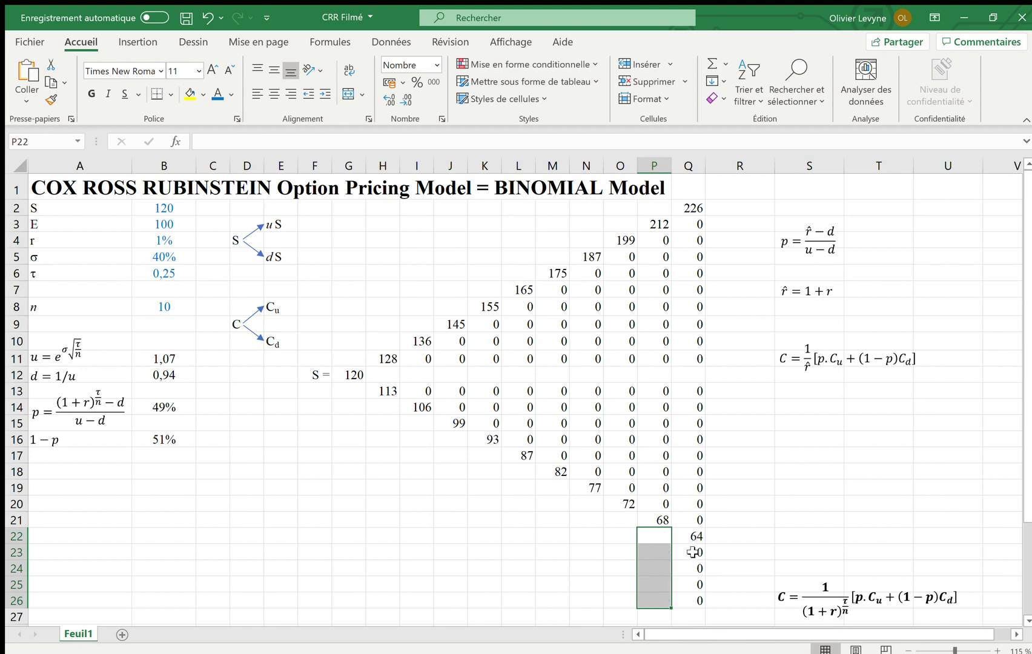
{"action": "left_click_drag", "start_coordinate": [692, 554], "coordinate": [691, 599]}
{"action": "key", "text": "Delete"}
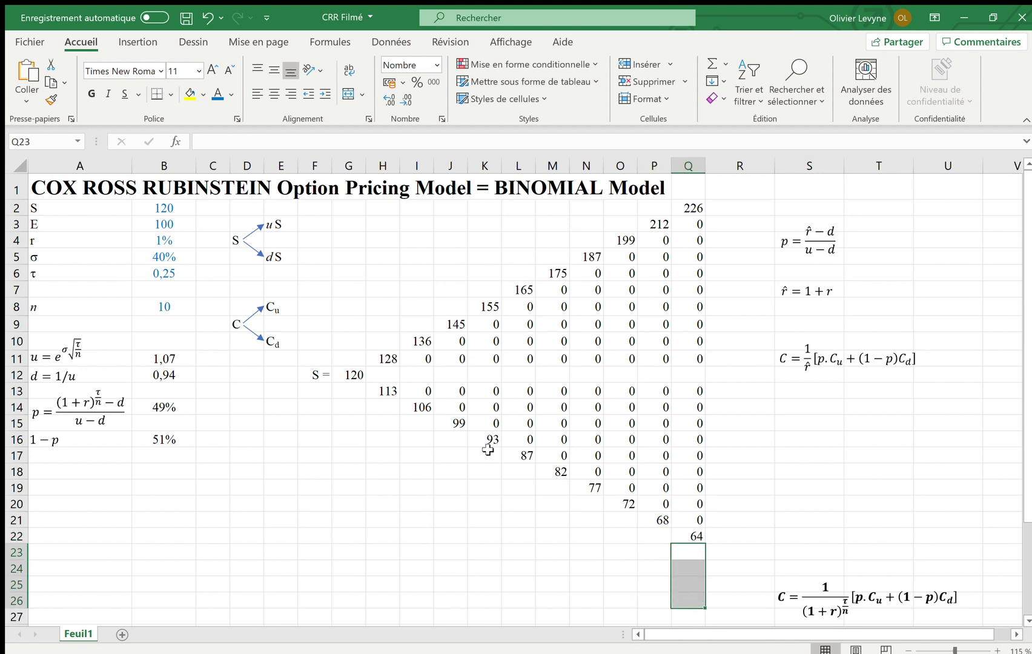
{"action": "left_click", "coordinate": [418, 374]}
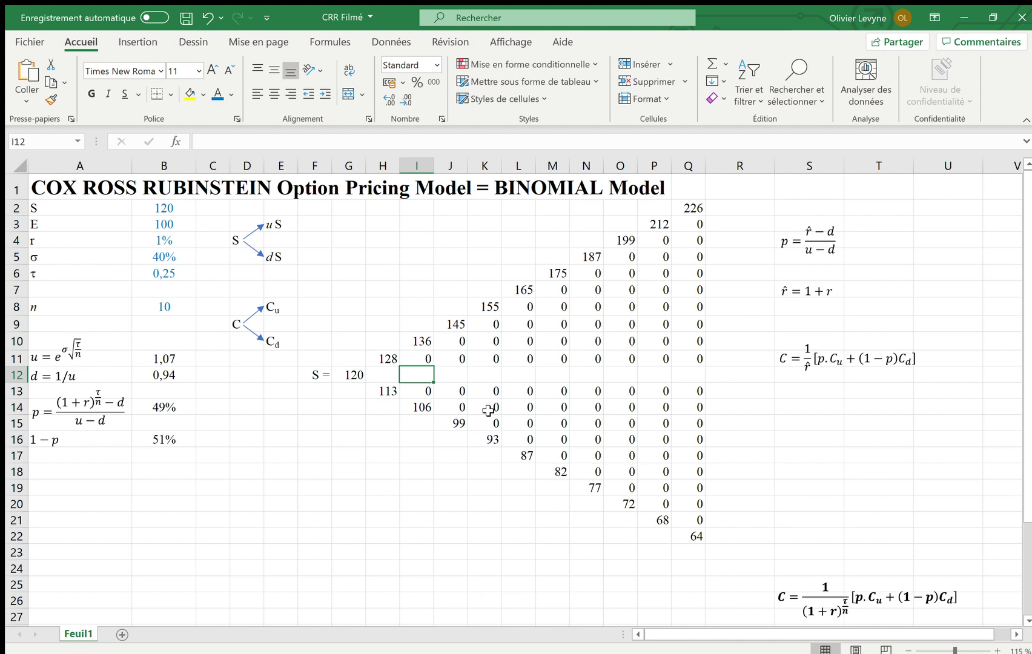
- Enter =H11*$B$12 in I12 and fill it across to Q12, recombining the lattice
{"action": "type", "text": "="}
{"action": "key", "text": "Left"}
{"action": "key", "text": "Up"}
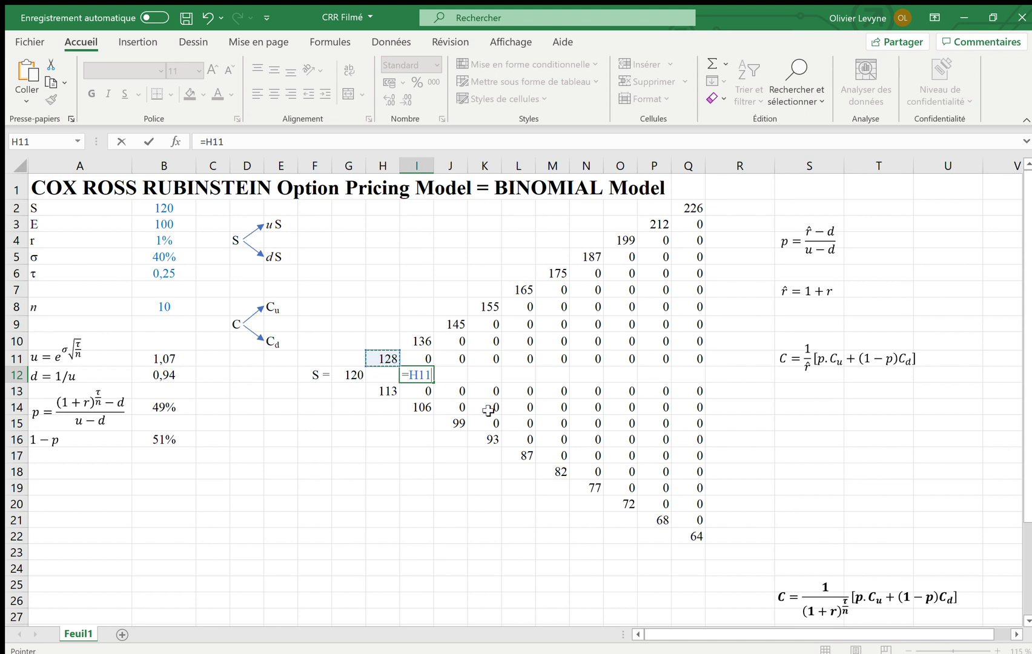
{"action": "type", "text": "*"}
{"action": "left_click", "coordinate": [178, 375]}
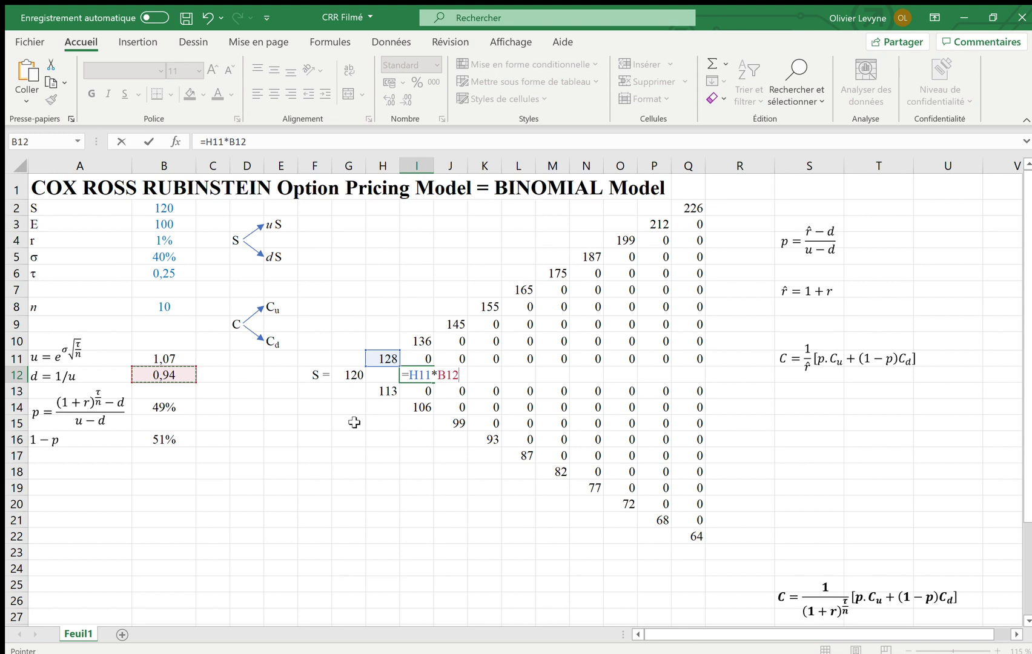
{"action": "key", "text": "F4"}
{"action": "key", "text": "Return"}
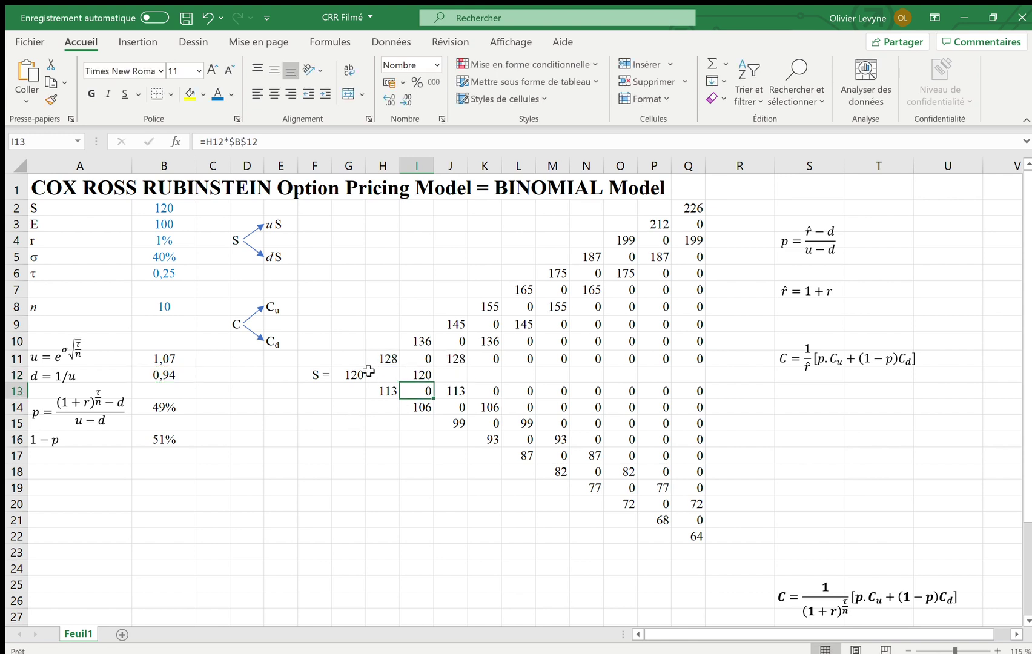
{"action": "left_click", "coordinate": [423, 375]}
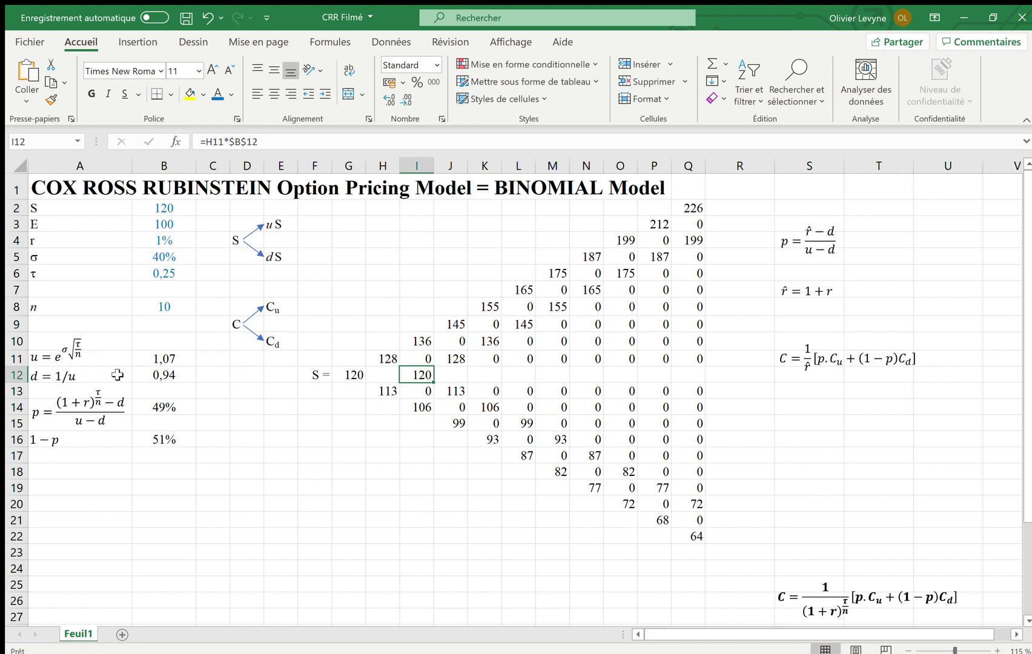
{"action": "left_click_drag", "start_coordinate": [437, 383], "coordinate": [697, 371]}
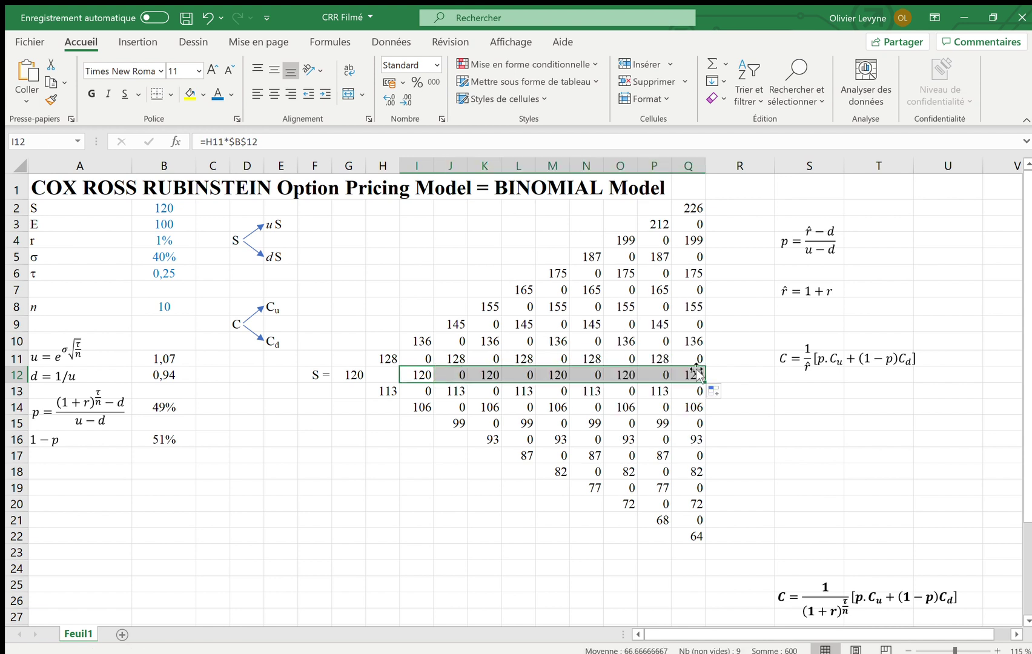
{"action": "left_click", "coordinate": [417, 470]}
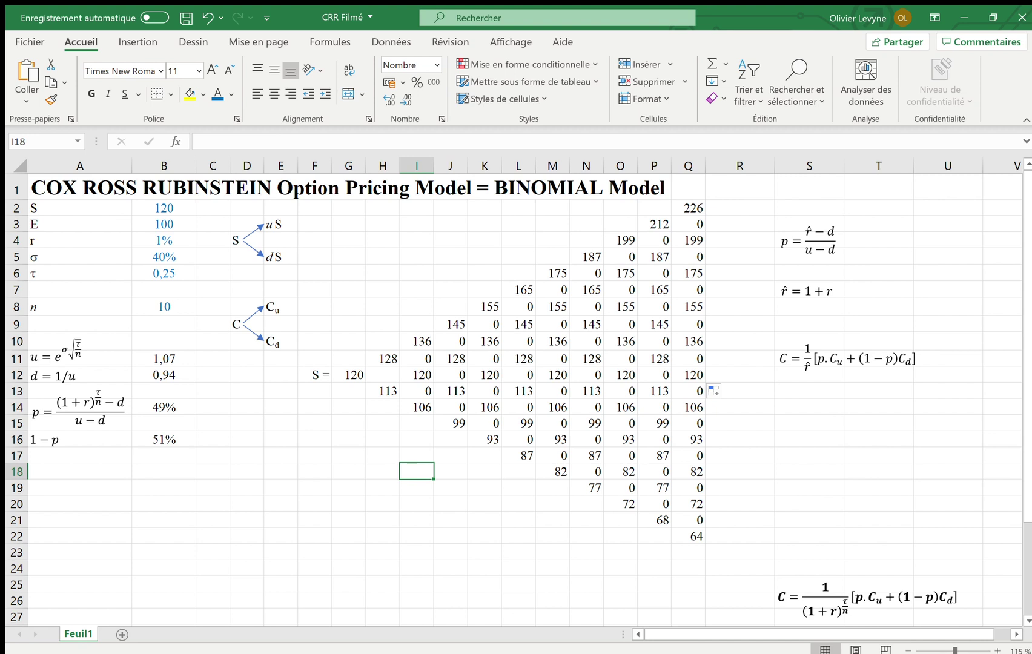
{"action": "left_click_drag", "start_coordinate": [693, 211], "coordinate": [696, 533]}
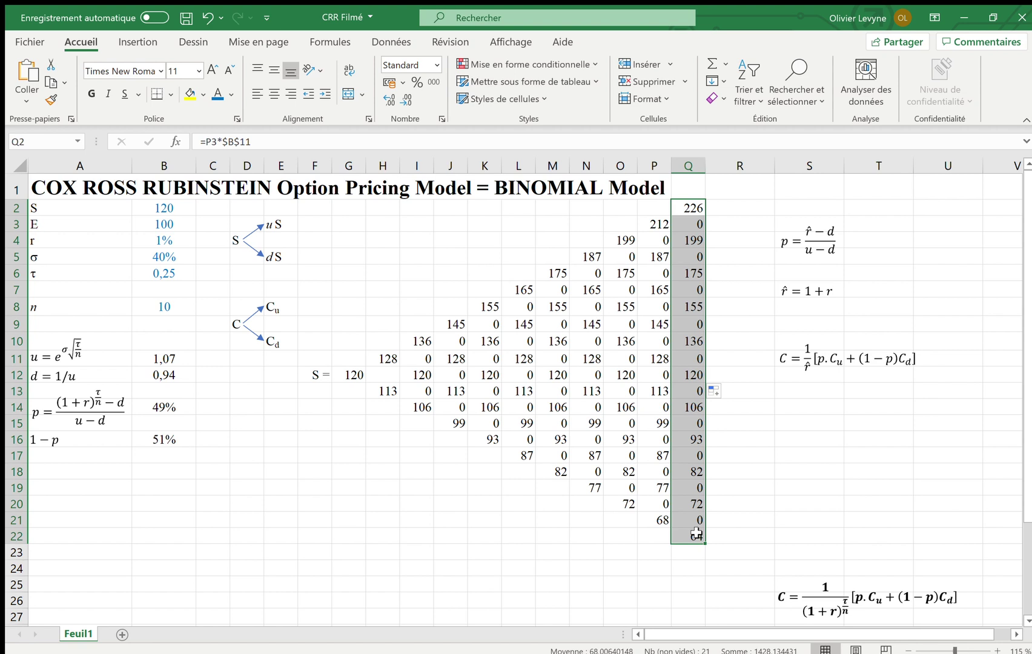
- Enter =MAX(0;Q2-$B$3) in Q24, giving 126, and fill it down to Q45
{"action": "left_click", "coordinate": [685, 567]}
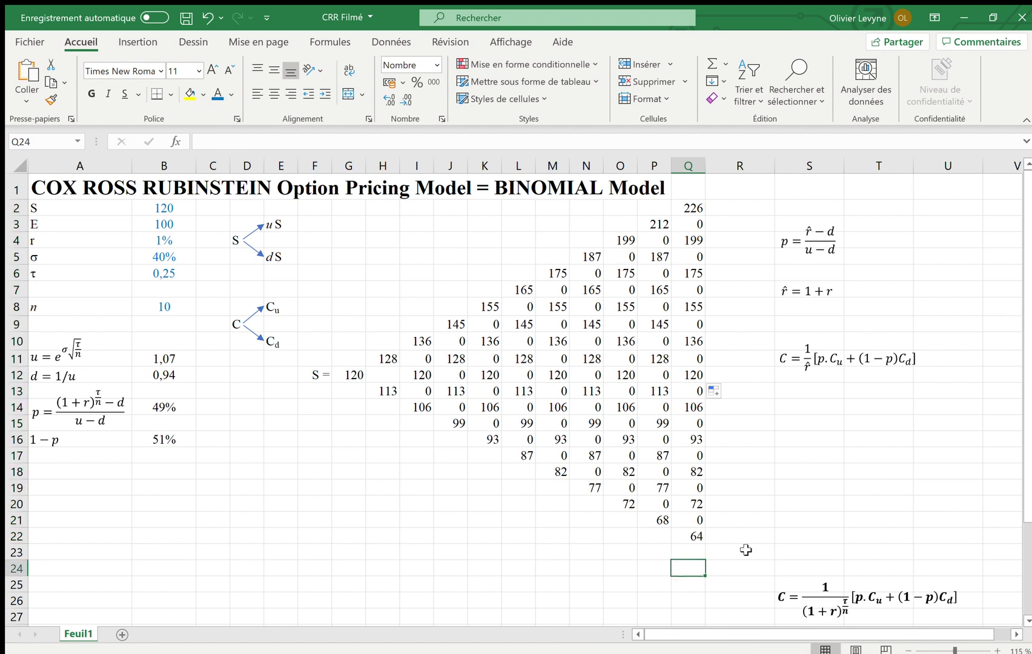
{"action": "type", "text": "=max("}
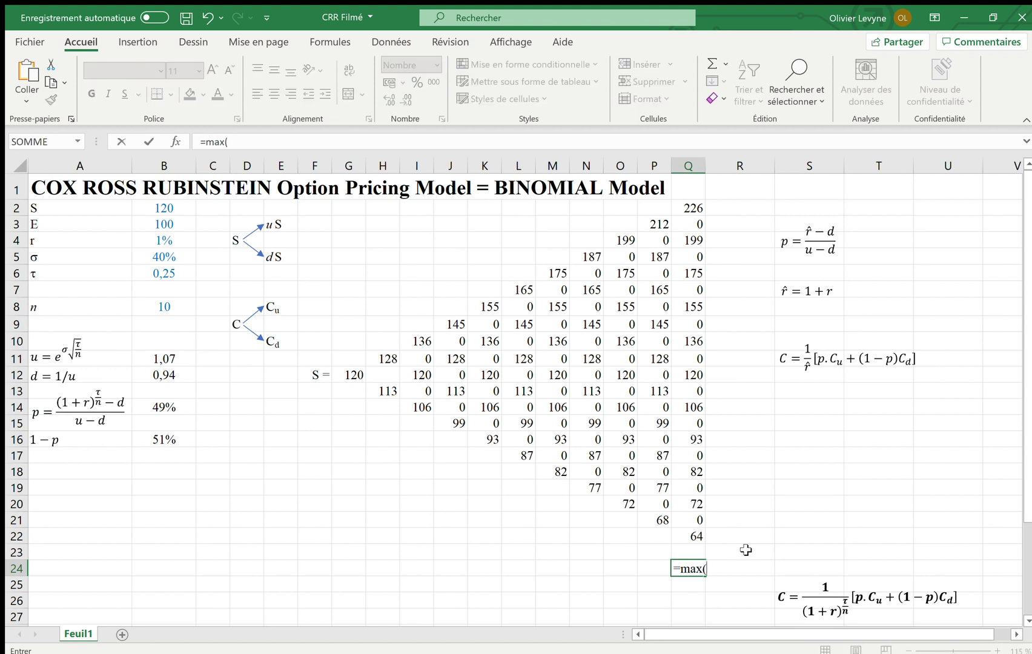
{"action": "type", "text": "0;"}
{"action": "left_click", "coordinate": [690, 211]}
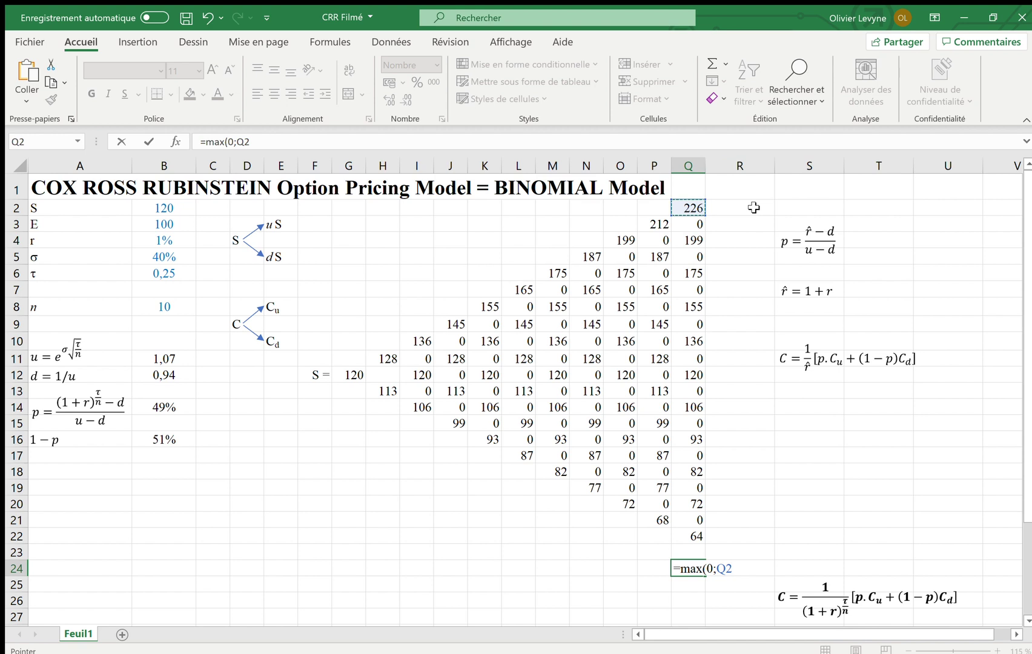
{"action": "type", "text": "-"}
{"action": "left_click", "coordinate": [168, 224]}
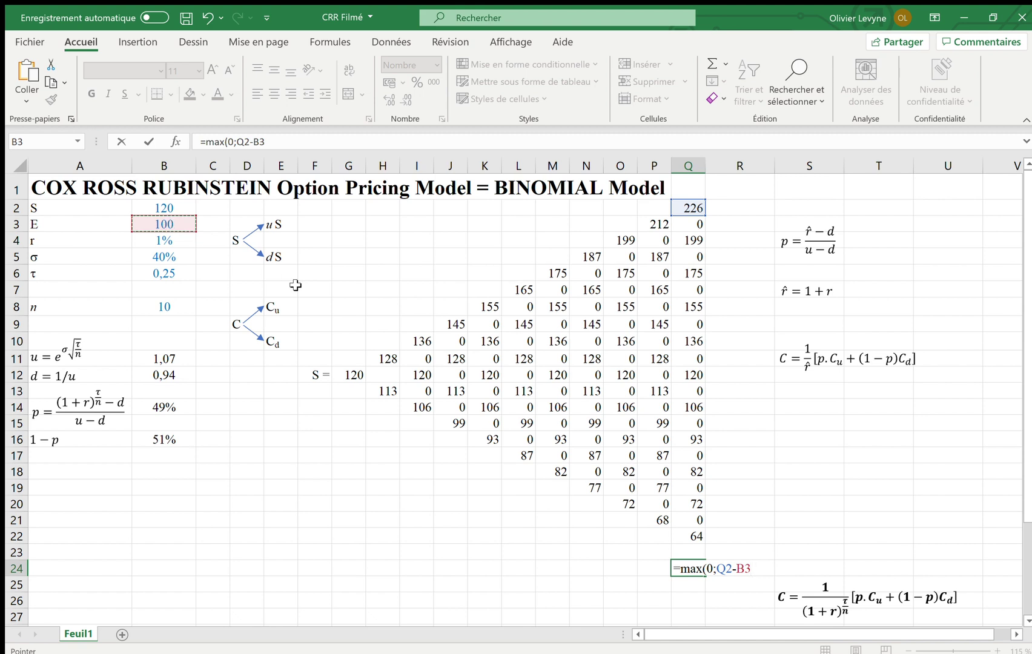
{"action": "key", "text": "F4"}
{"action": "type", "text": ")"}
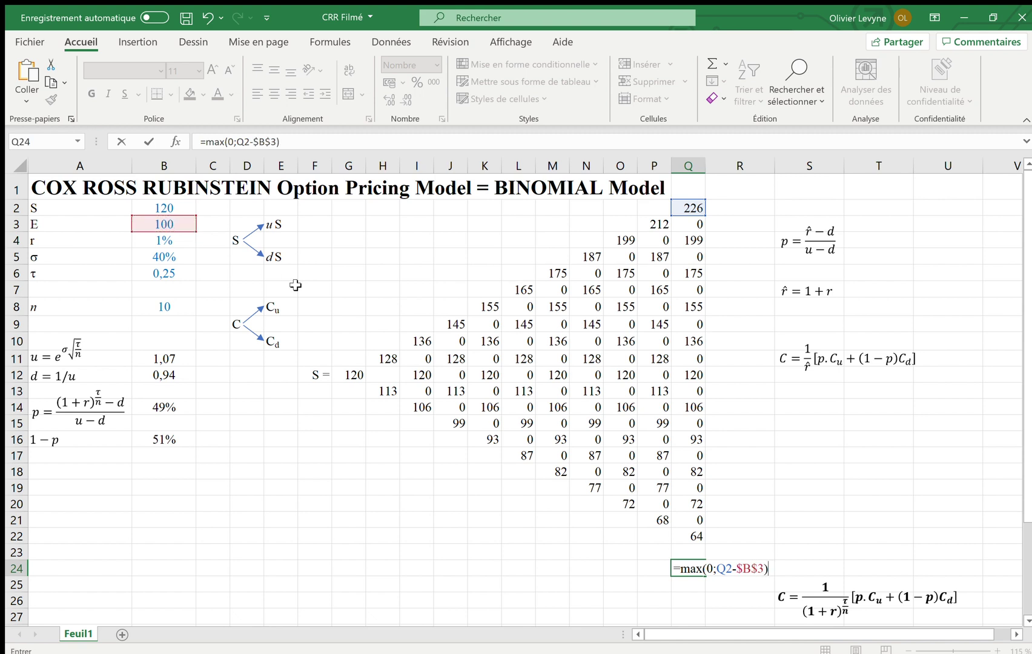
{"action": "key", "text": "Return"}
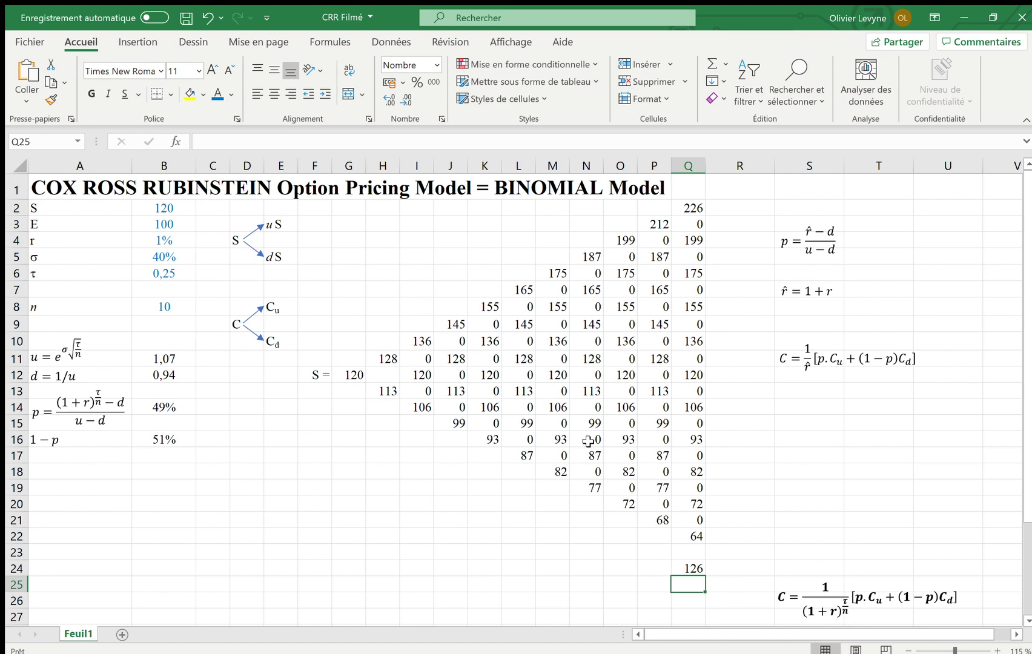
{"action": "left_click", "coordinate": [689, 564]}
{"action": "mouse_move", "coordinate": [705, 576]}
{"action": "left_mouse_down"}
{"action": "mouse_move", "coordinate": [699, 621]}
{"action": "mouse_move", "coordinate": [692, 548]}
{"action": "mouse_move", "coordinate": [691, 562]}
{"action": "left_mouse_up"}
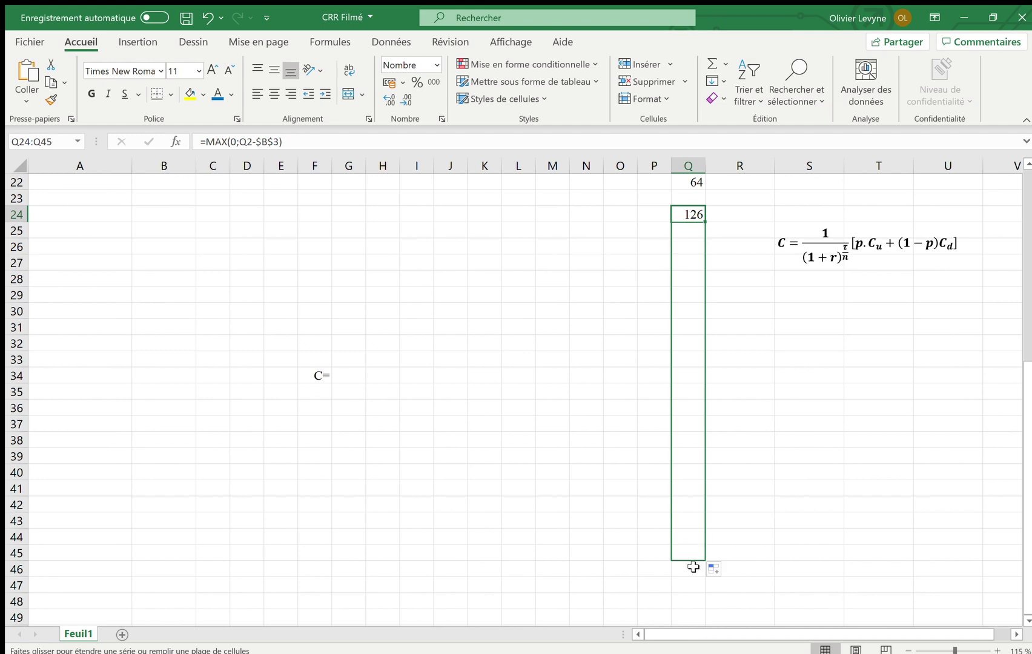
- Move the C = 1/r̂[p·Cu + (1−p)Cd] equation text box down beside the payoffs, near row 22
{"action": "left_click", "coordinate": [641, 410]}
{"action": "scroll", "coordinate": [651, 346], "scroll_direction": "up", "scroll_amount": 2}
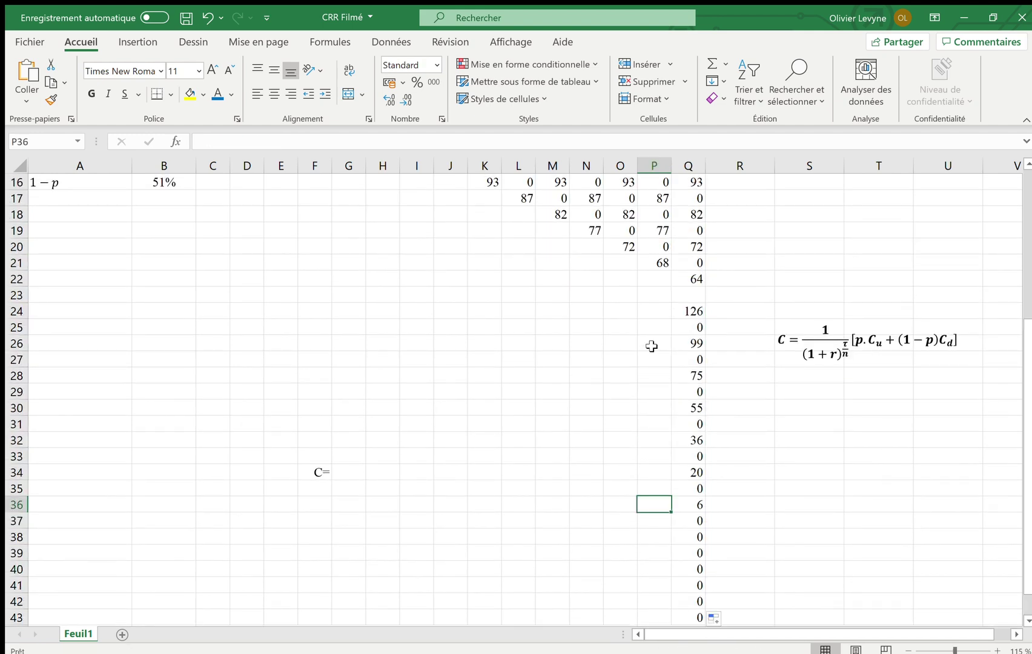
{"action": "left_click", "coordinate": [658, 330]}
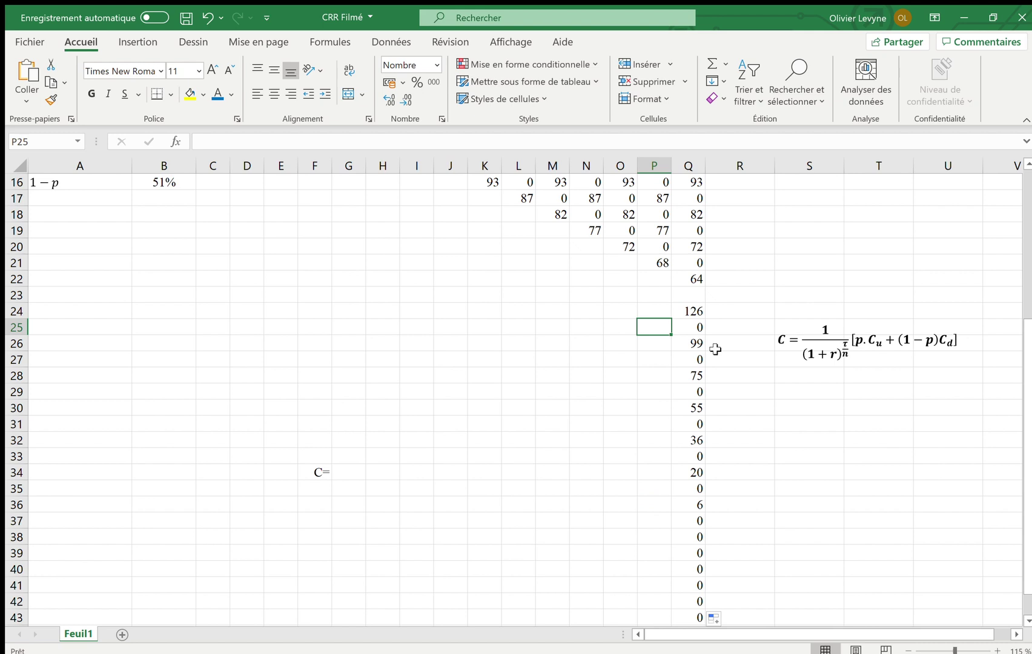
{"action": "left_click", "coordinate": [823, 243]}
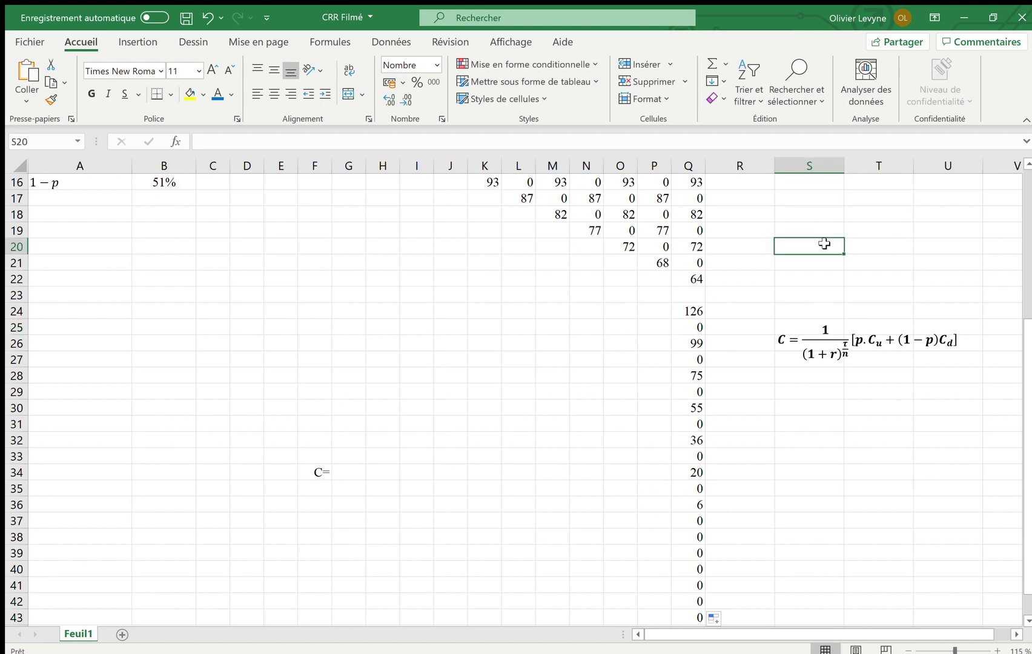
{"action": "scroll", "coordinate": [825, 243], "scroll_direction": "up", "scroll_amount": 2}
{"action": "scroll", "coordinate": [822, 242], "scroll_direction": "up", "scroll_amount": 3}
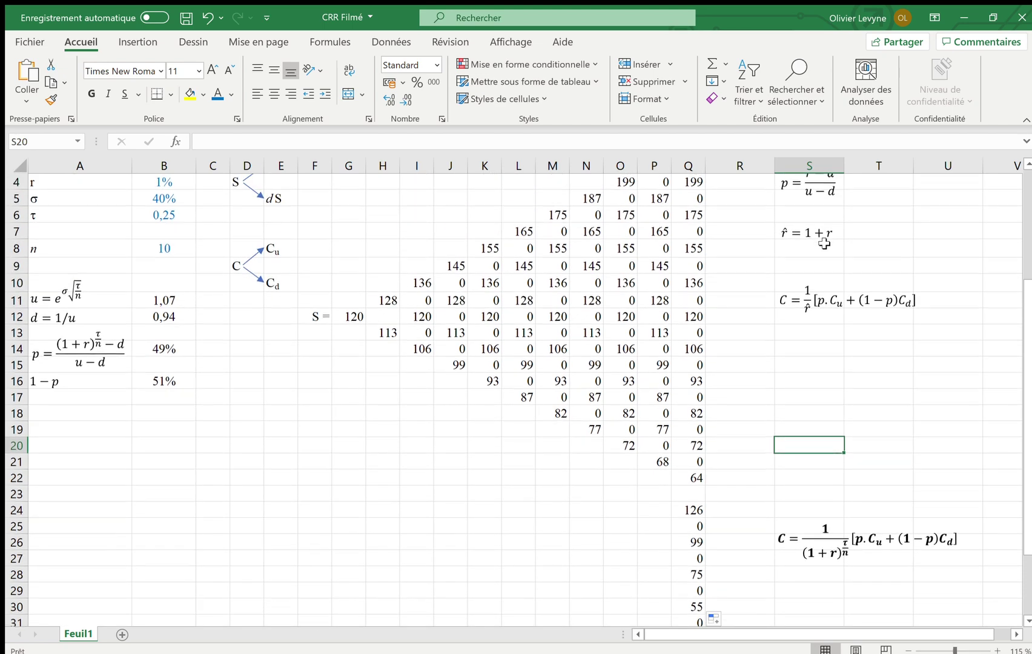
{"action": "left_click", "coordinate": [797, 291]}
{"action": "left_click_drag", "start_coordinate": [794, 283], "coordinate": [790, 471]}
{"action": "left_click", "coordinate": [734, 514]}
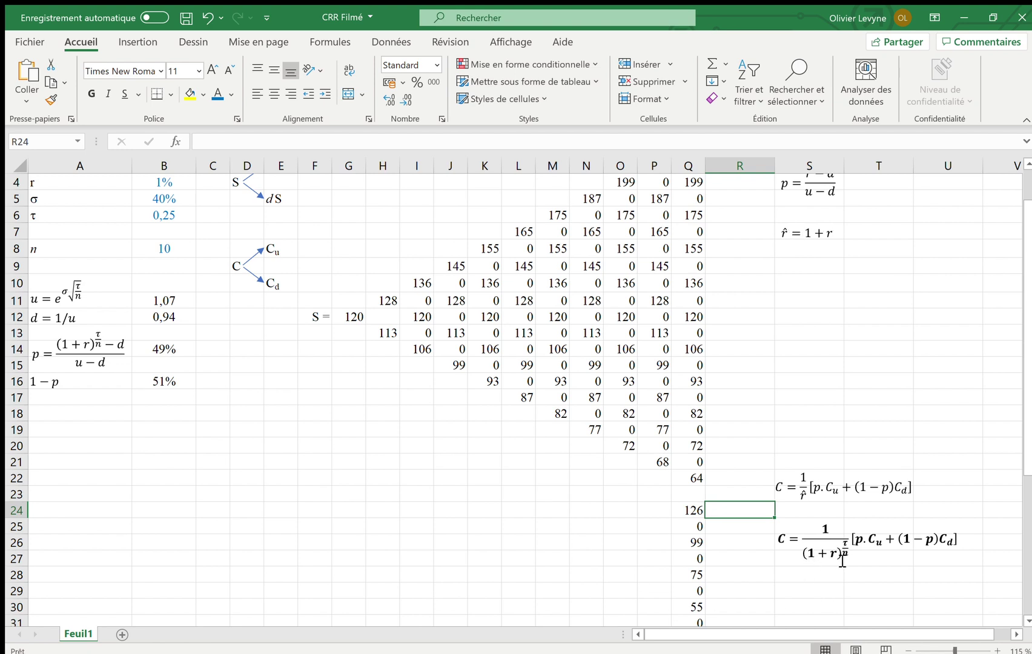
- Start P25 with the discount factor =1/(1+$B$4)^($B$6/$B$8)
{"action": "left_click", "coordinate": [652, 527]}
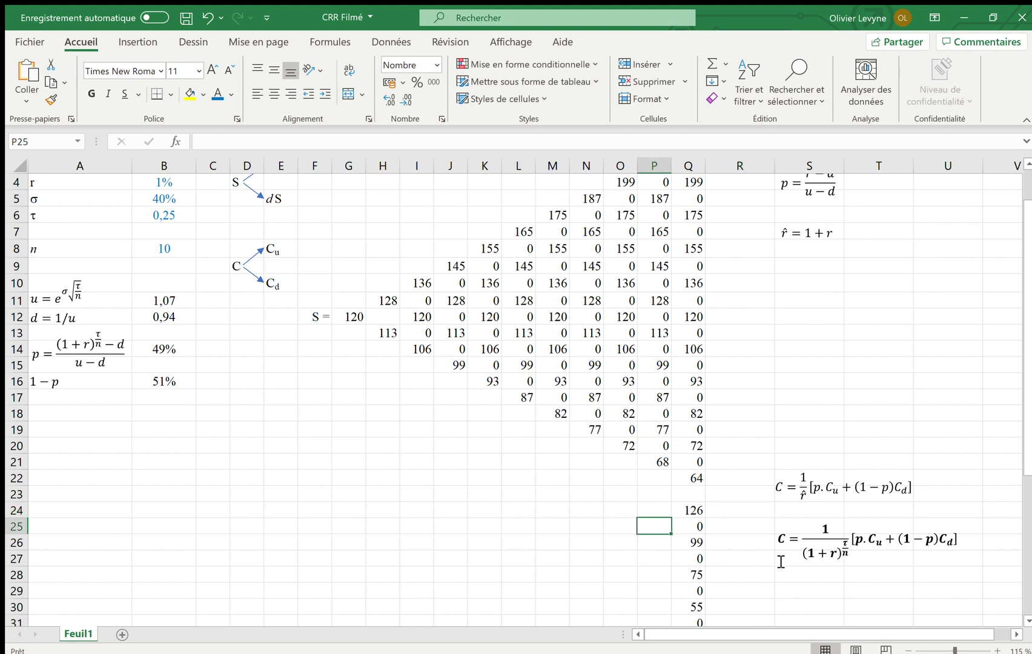
{"action": "type", "text": "="}
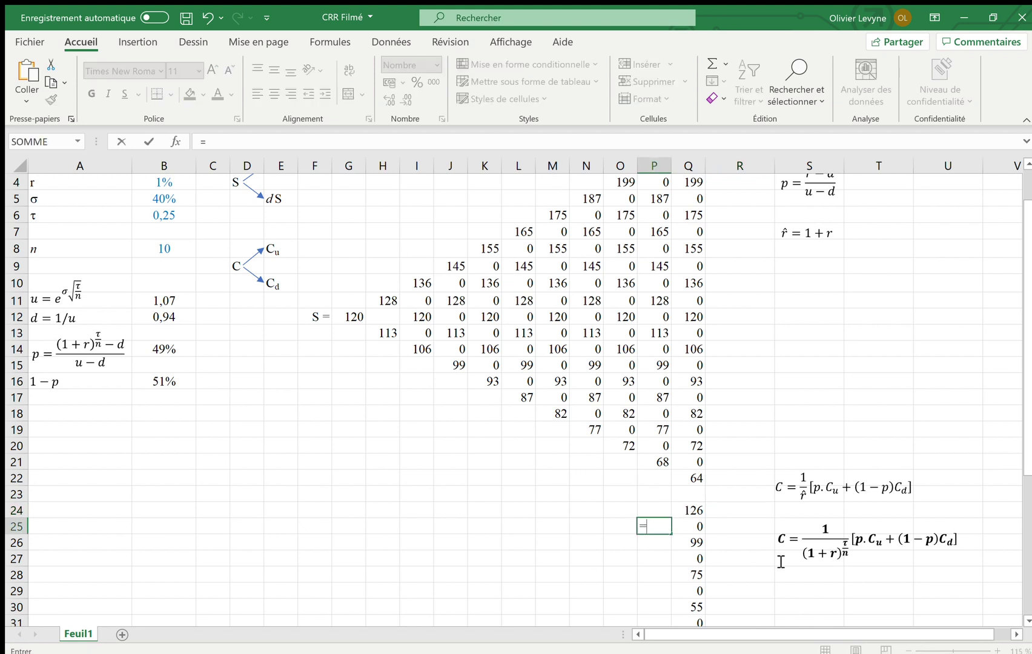
{"action": "type", "text": "1/(1°"}
{"action": "key", "text": "BackSpace"}
{"action": "type", "text": "+"}
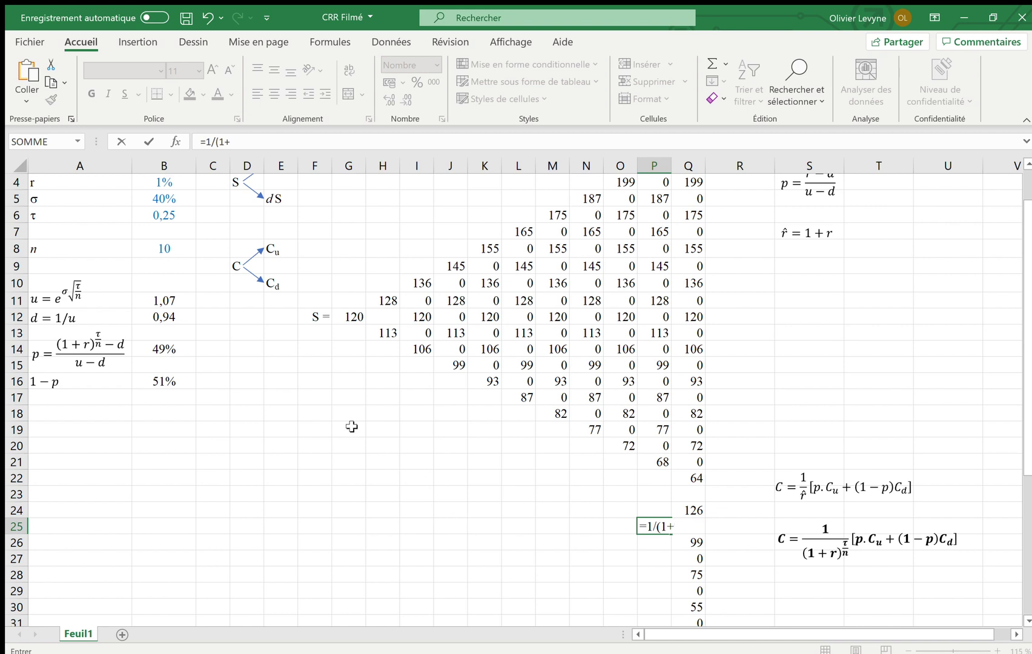
{"action": "left_click", "coordinate": [171, 185]}
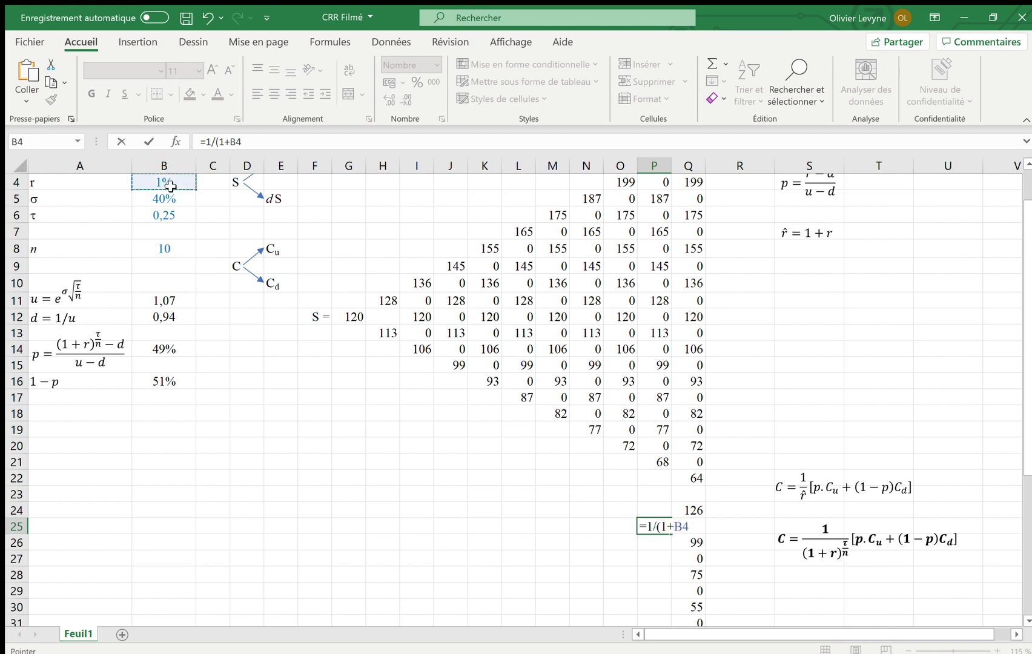
{"action": "key", "text": "F4"}
{"action": "type", "text": ")^^"}
{"action": "key", "text": "BackSpace"}
{"action": "type", "text": "("}
{"action": "left_click", "coordinate": [154, 218]}
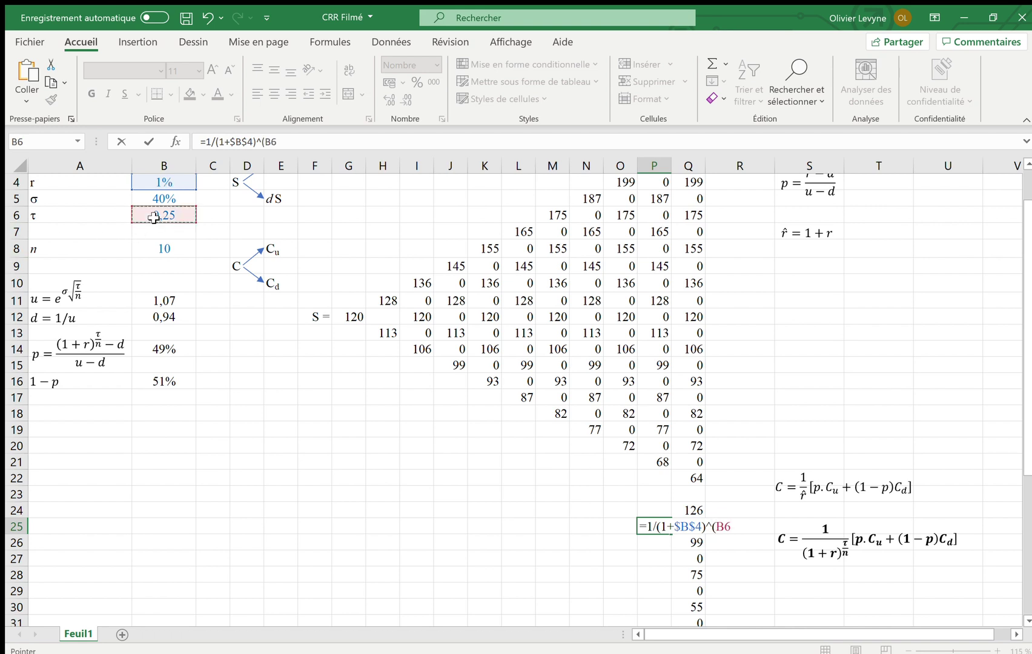
{"action": "key", "text": "F4"}
{"action": "type", "text": "/"}
{"action": "left_click", "coordinate": [151, 247]}
{"action": "key", "text": "F4"}
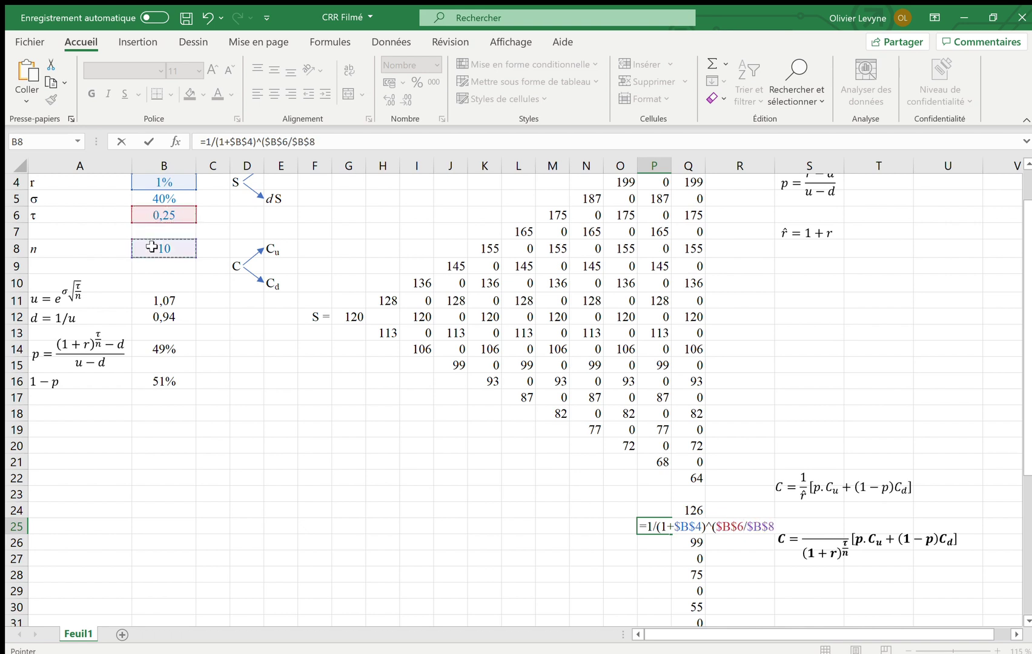
- Multiply the discount factor by ($B$14*Q24+$B$16*Q26) and commit, so P25 shows 112
{"action": "type", "text": ")*("}
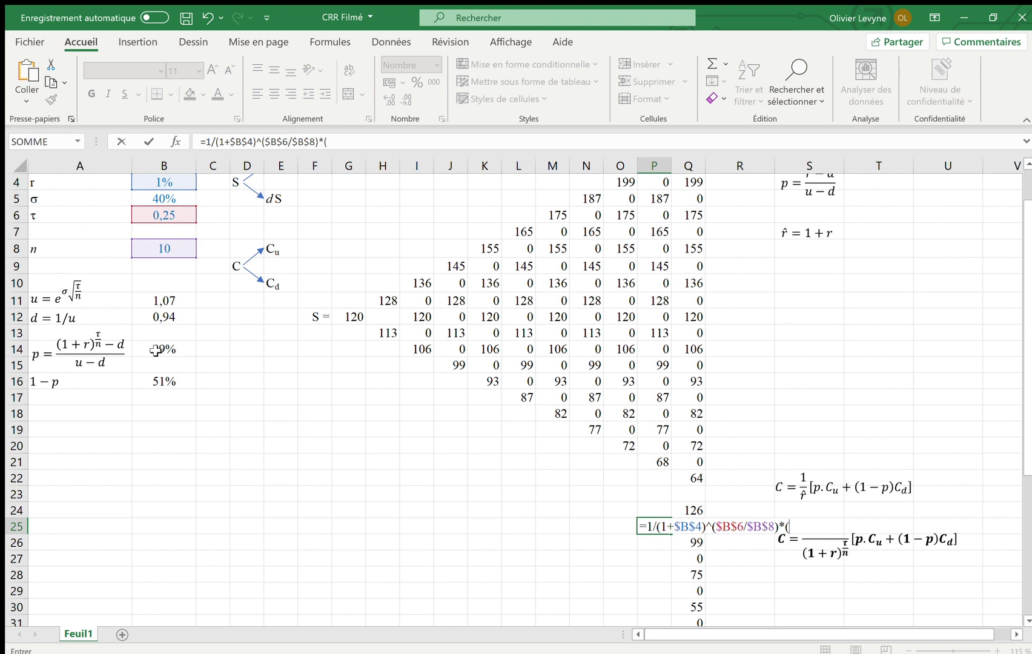
{"action": "left_click", "coordinate": [155, 350]}
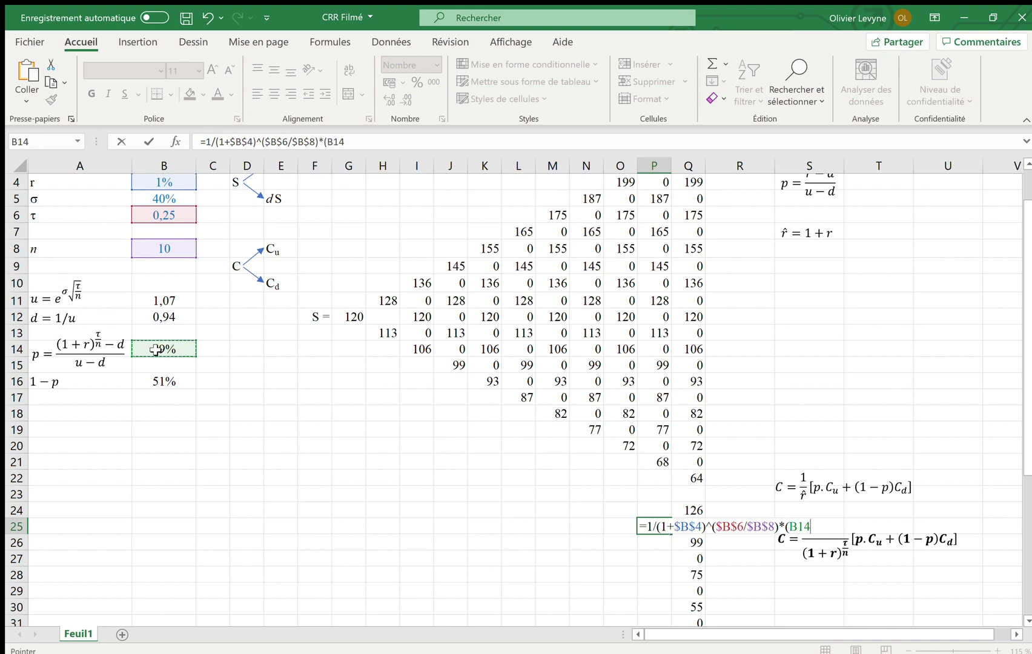
{"action": "key", "text": "F4"}
{"action": "type", "text": "*"}
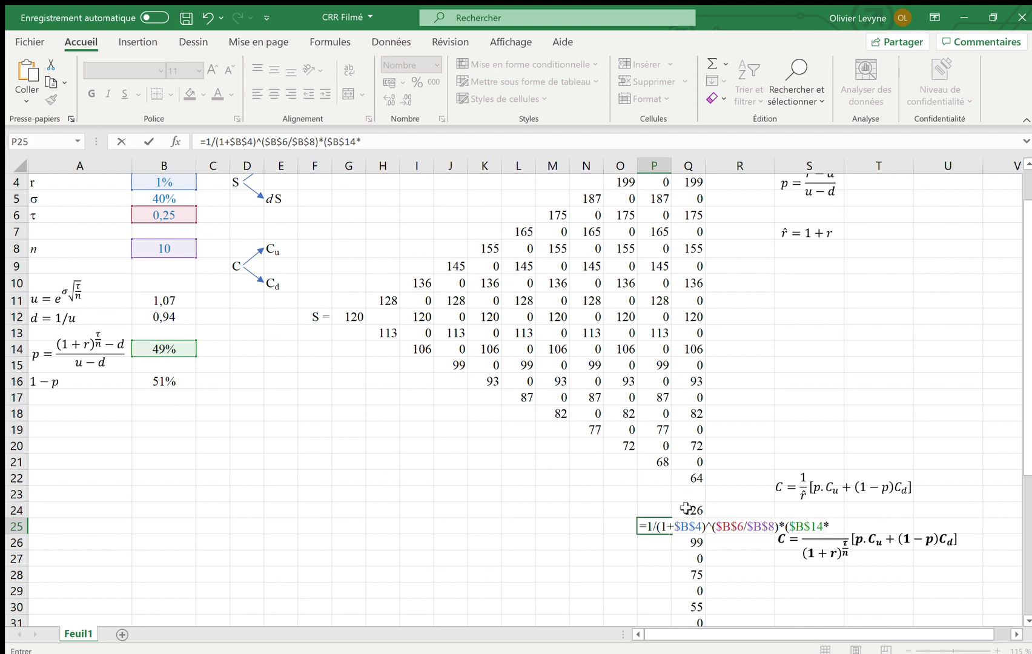
{"action": "left_click", "coordinate": [685, 508]}
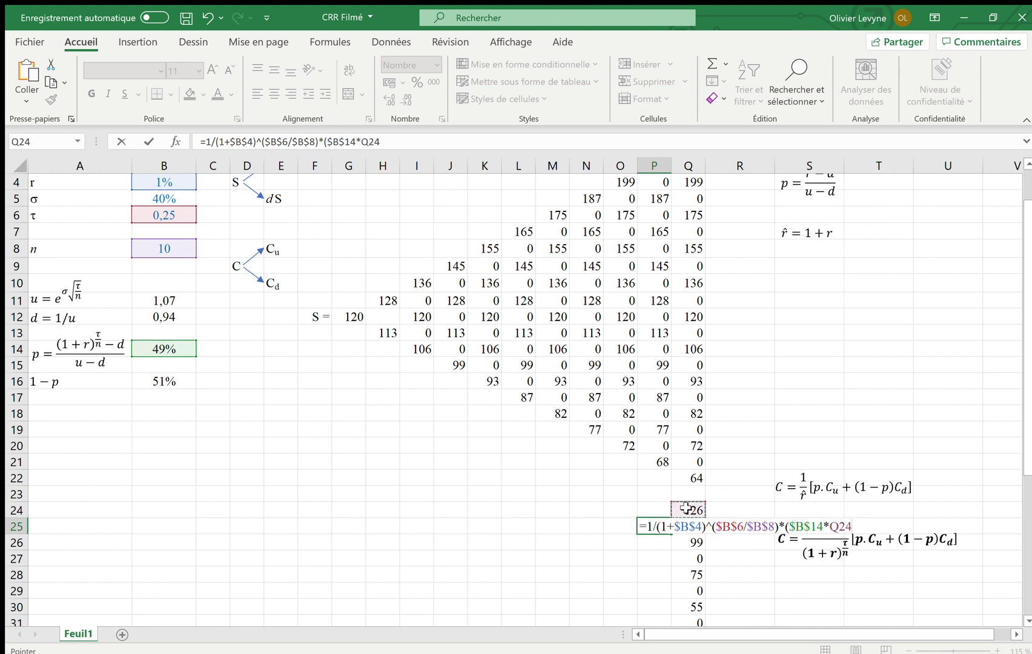
{"action": "left_click", "coordinate": [173, 380]}
{"action": "key", "text": "F4"}
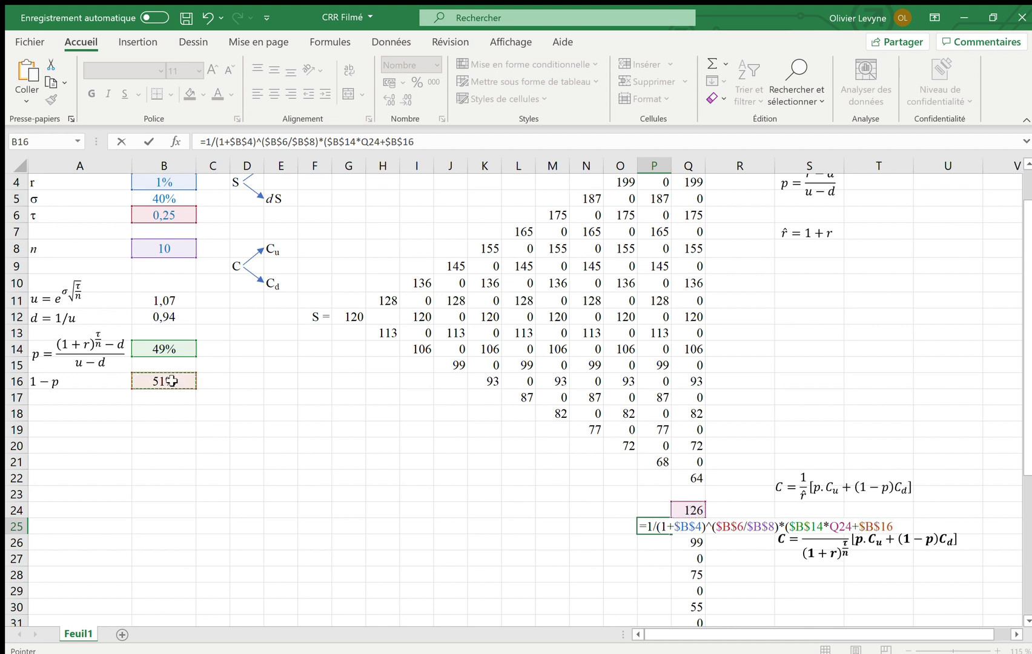
{"action": "type", "text": "*"}
{"action": "left_click", "coordinate": [683, 544]}
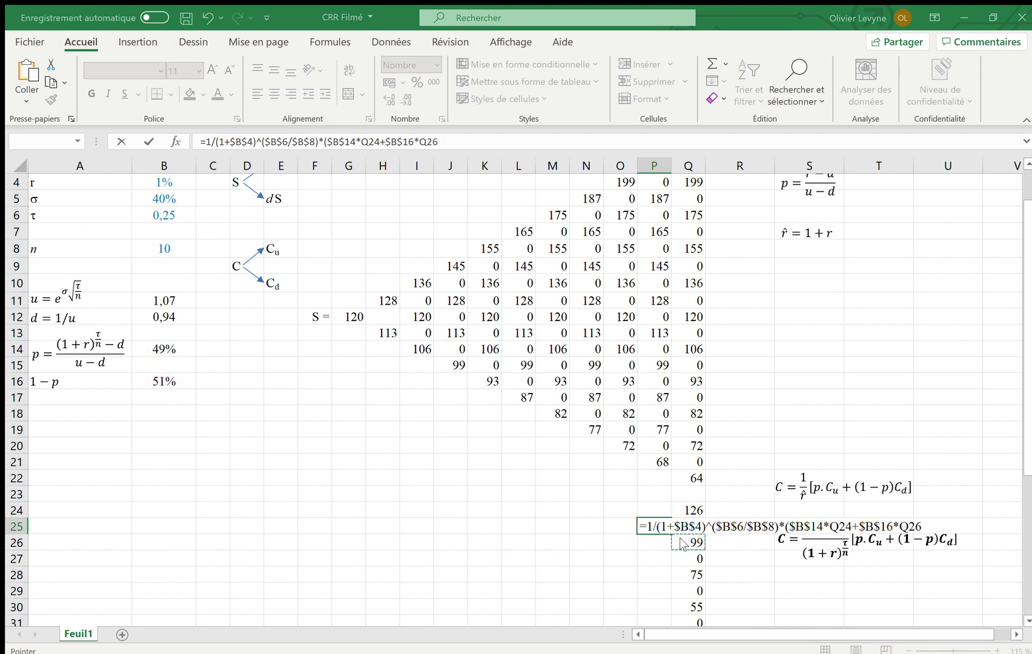
{"action": "key", "text": "Return"}
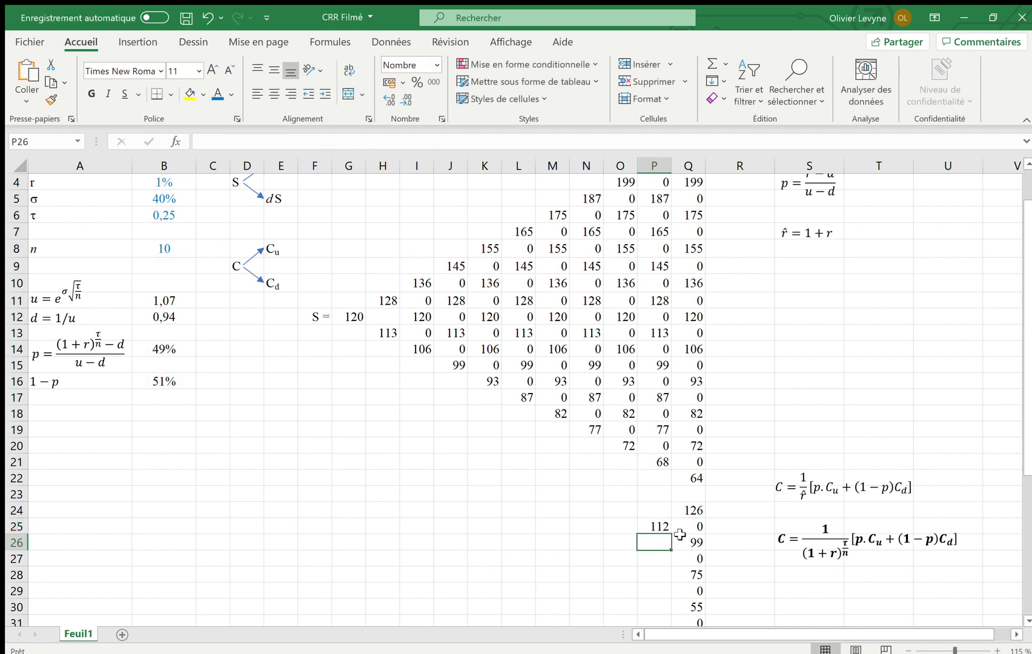
- Fill the P25 valuation formula down column P to row 45
{"action": "left_click", "coordinate": [663, 527]}
{"action": "left_click_drag", "start_coordinate": [674, 536], "coordinate": [304, 562]}
{"action": "scroll", "coordinate": [204, 442], "scroll_direction": "up", "scroll_amount": 1}
{"action": "scroll", "coordinate": [204, 442], "scroll_direction": "up", "scroll_amount": 2}
{"action": "scroll", "coordinate": [204, 442], "scroll_direction": "down", "scroll_amount": 5}
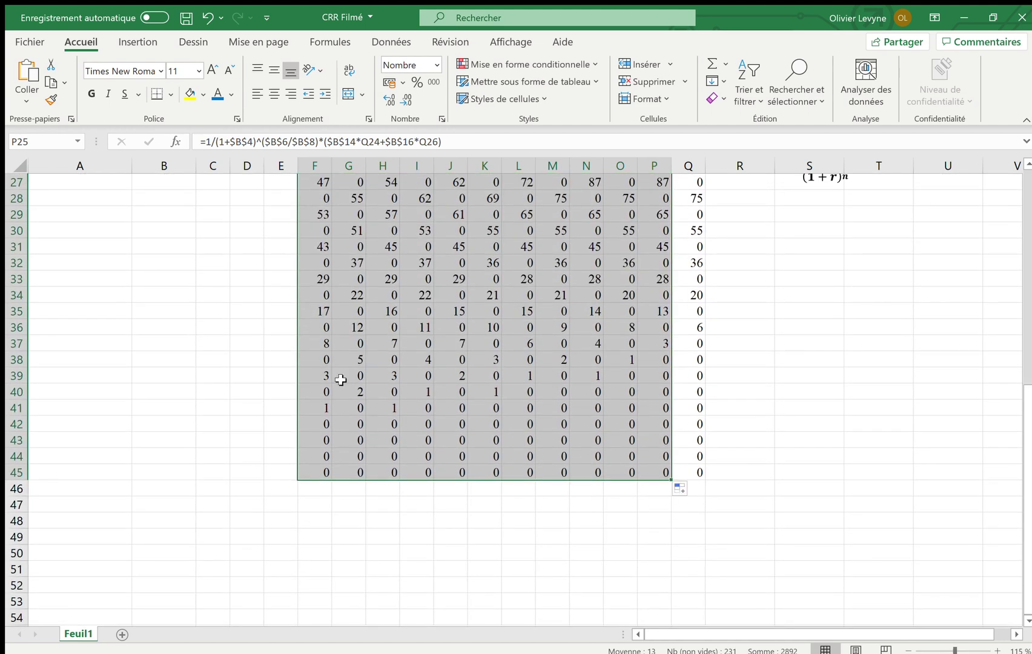
- Undo the overshoot into F25:O45, then fill column P left across G25:P45
{"action": "key", "text": "ctrl+z"}
{"action": "scroll", "coordinate": [580, 472], "scroll_direction": "down", "scroll_amount": 1}
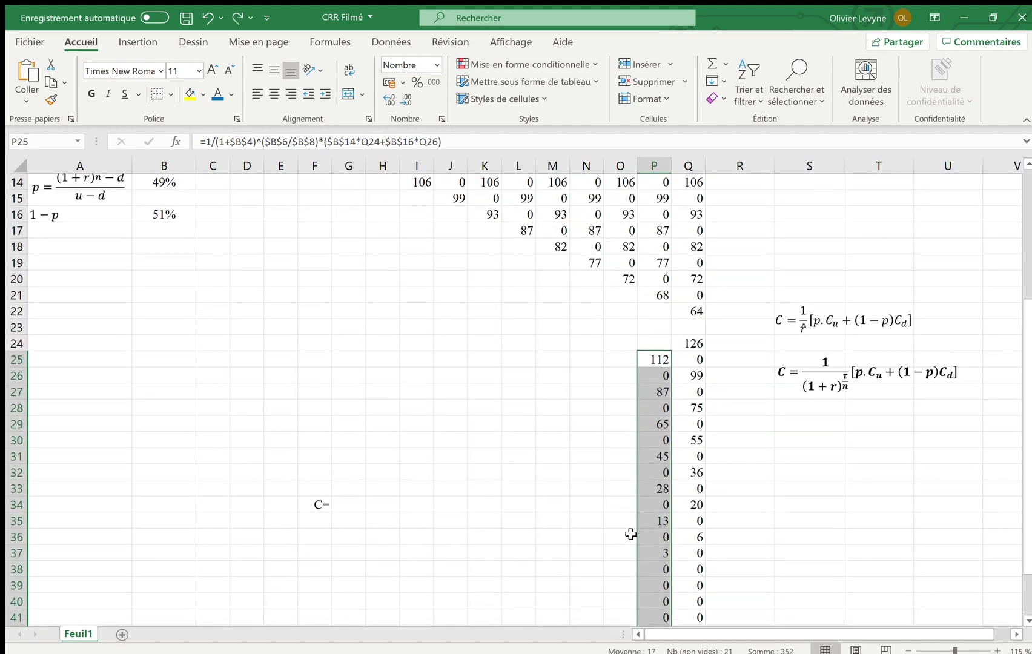
{"action": "scroll", "coordinate": [601, 504], "scroll_direction": "down", "scroll_amount": 3}
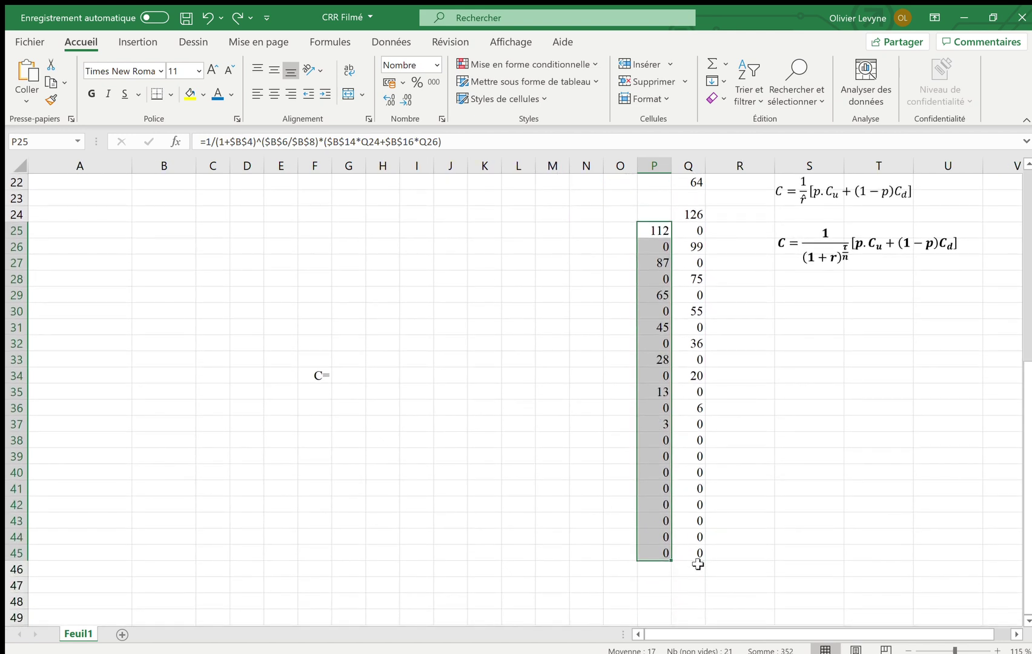
{"action": "left_click_drag", "start_coordinate": [673, 558], "coordinate": [343, 528]}
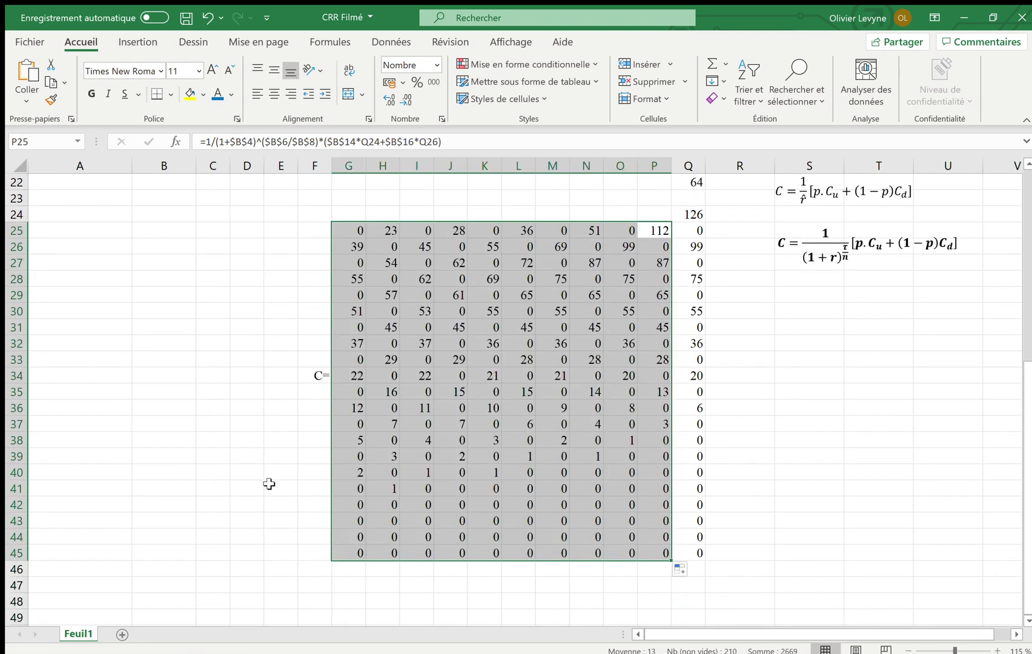
- Clear the surplus values left of the diagonal in rows 25, 26 and 27
{"action": "left_click", "coordinate": [269, 484]}
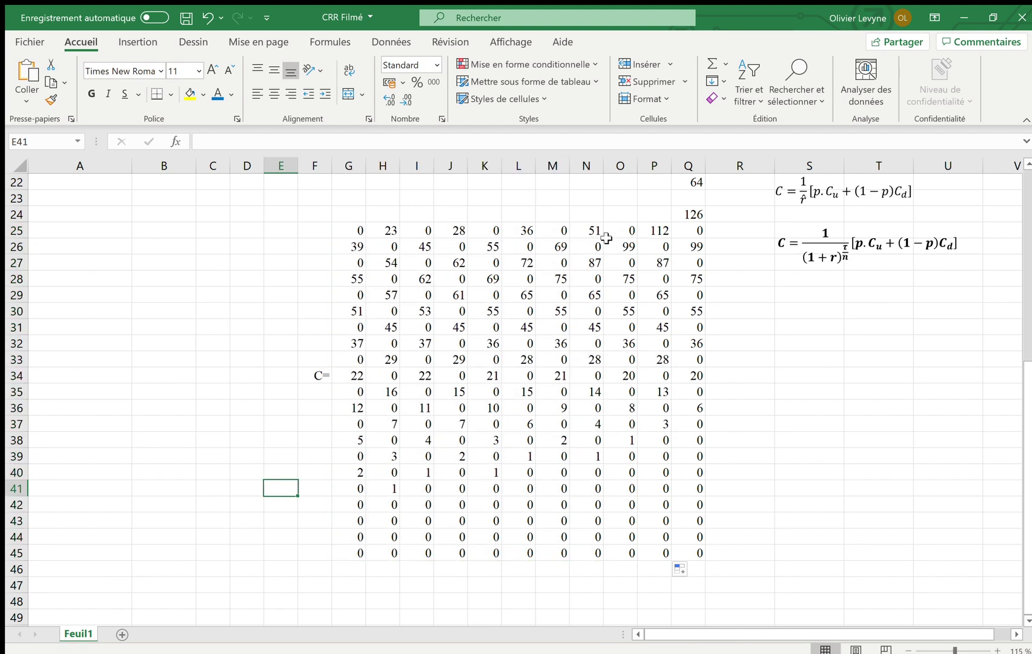
{"action": "left_click_drag", "start_coordinate": [616, 234], "coordinate": [360, 234]}
{"action": "key", "text": "Delete"}
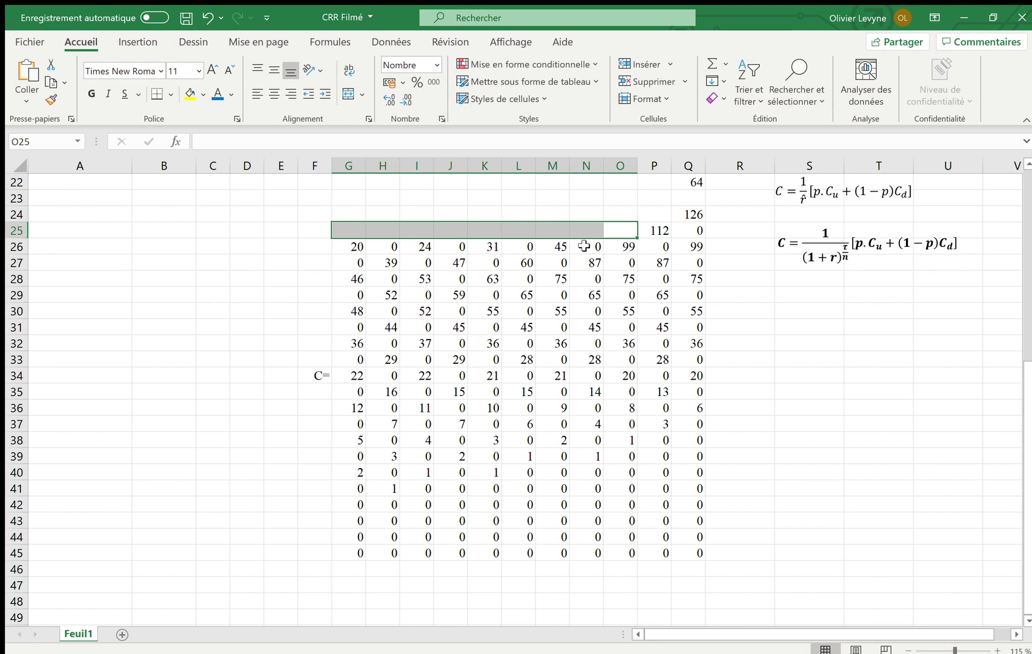
{"action": "left_click_drag", "start_coordinate": [584, 247], "coordinate": [358, 248]}
{"action": "key", "text": "Delete"}
{"action": "left_click_drag", "start_coordinate": [555, 253], "coordinate": [552, 259]}
{"action": "left_click_drag", "start_coordinate": [551, 376], "coordinate": [560, 371]}
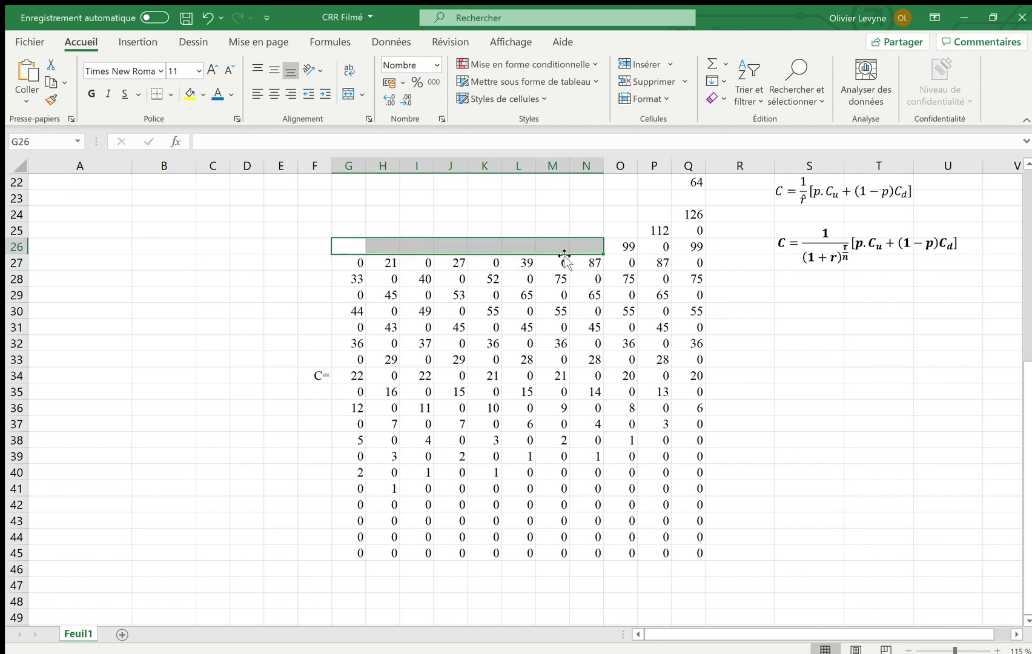
{"action": "left_click_drag", "start_coordinate": [562, 255], "coordinate": [362, 260]}
{"action": "key", "text": "Delete"}
- Clear the surplus values in G28:L28, G29:K29 and row 30
{"action": "left_click_drag", "start_coordinate": [522, 278], "coordinate": [365, 276]}
{"action": "key", "text": "Delete"}
{"action": "left_click_drag", "start_coordinate": [478, 295], "coordinate": [362, 298]}
{"action": "key", "text": "Delete"}
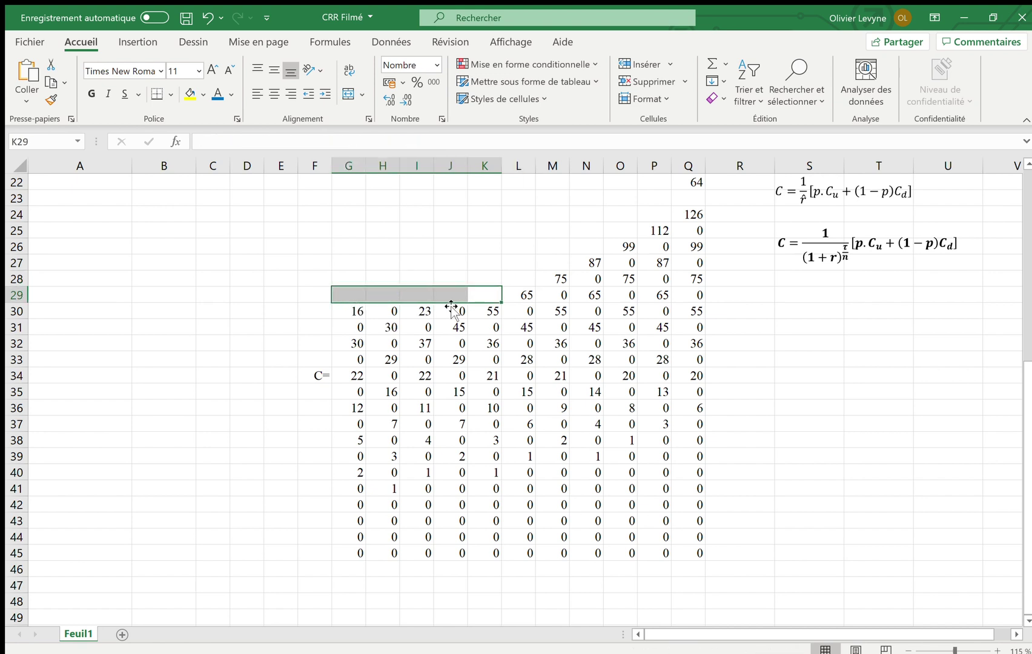
{"action": "left_click_drag", "start_coordinate": [453, 313], "coordinate": [357, 344]}
{"action": "key", "text": "Delete"}
{"action": "key", "text": "Delete"}
- Clear the surplus values in G32:H32, G33, G35:G45, H36:H45 and I37:I45
{"action": "key", "text": "Delete"}
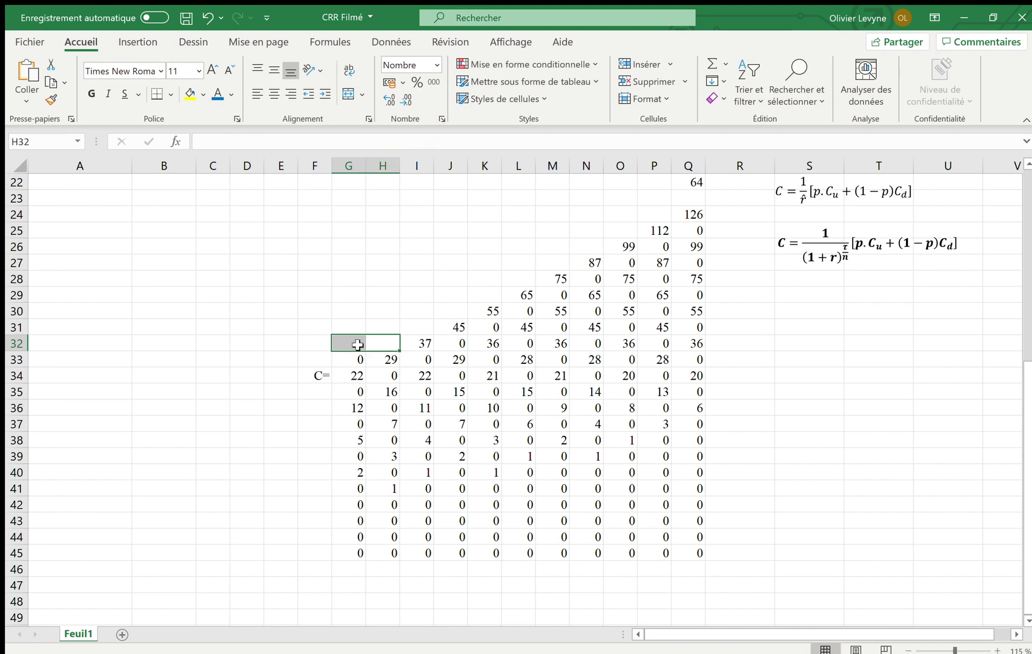
{"action": "left_click", "coordinate": [357, 361]}
{"action": "key", "text": "Delete"}
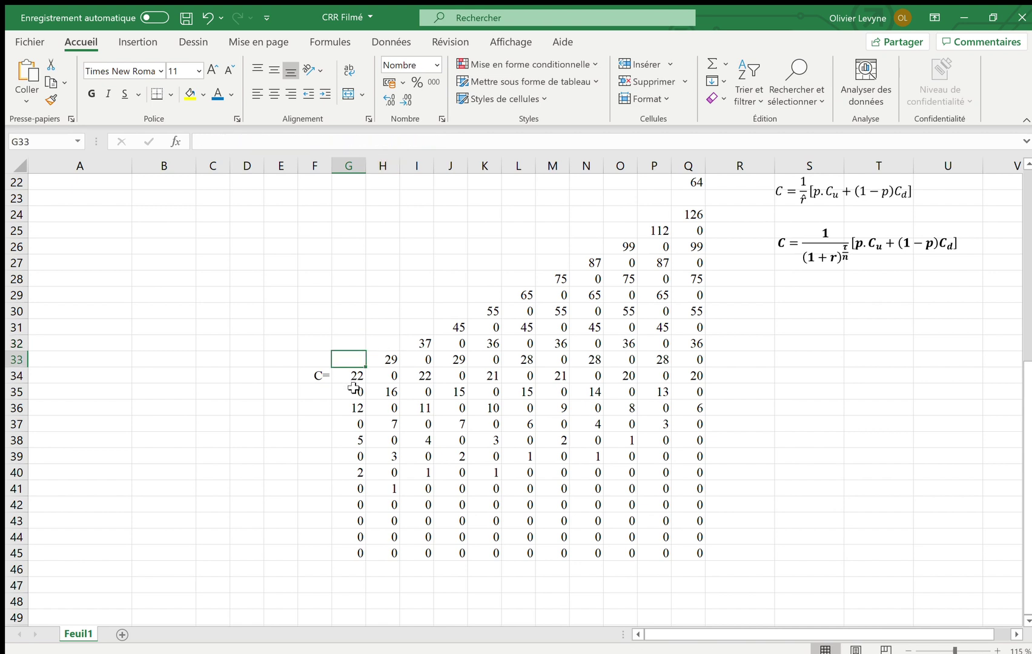
{"action": "left_click_drag", "start_coordinate": [354, 388], "coordinate": [342, 552]}
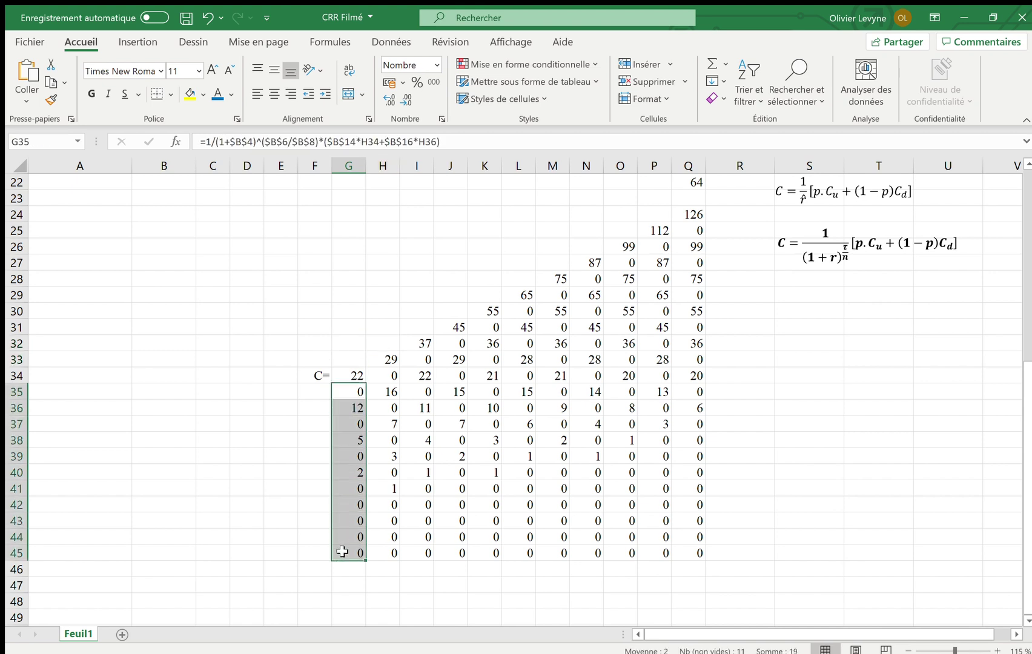
{"action": "key", "text": "Delete"}
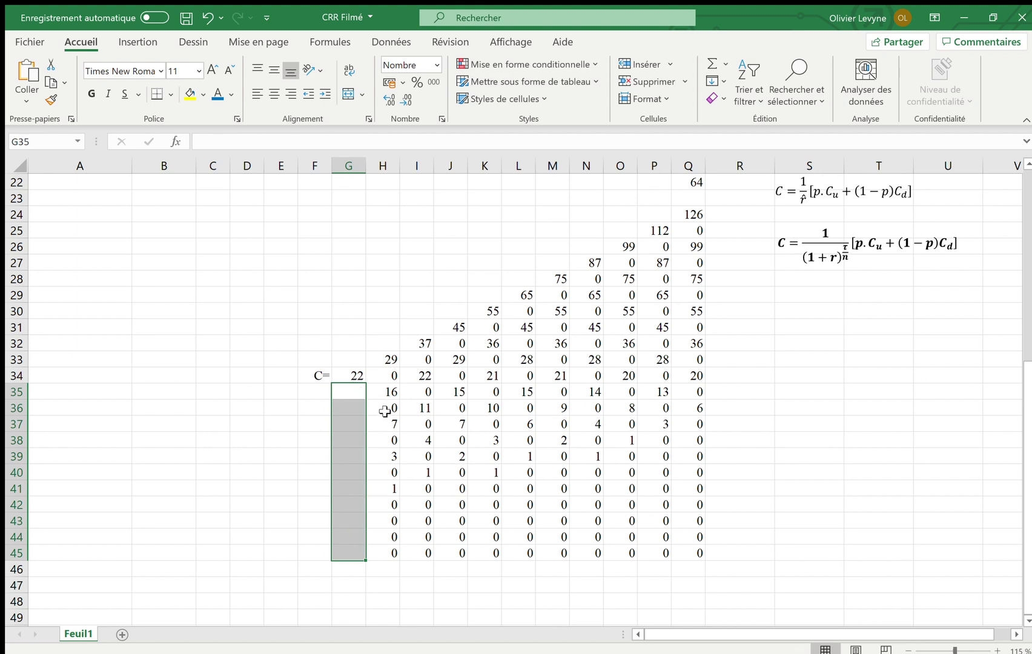
{"action": "left_click_drag", "start_coordinate": [385, 410], "coordinate": [385, 555]}
{"action": "key", "text": "Delete"}
{"action": "left_click_drag", "start_coordinate": [428, 424], "coordinate": [432, 549]}
{"action": "key", "text": "Delete"}
- Clear the zeros in J38:J45, K39:K45, L40:L45, M41:M45 and N42:N45
{"action": "left_click_drag", "start_coordinate": [455, 441], "coordinate": [457, 551]}
{"action": "key", "text": "Delete"}
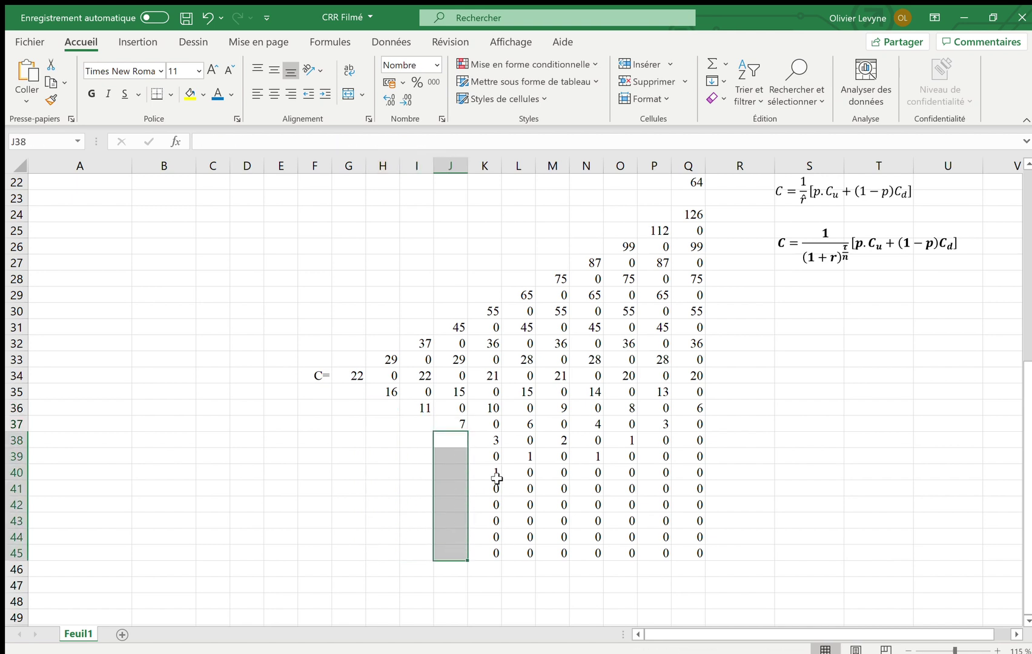
{"action": "left_click_drag", "start_coordinate": [490, 456], "coordinate": [490, 551]}
{"action": "key", "text": "Delete"}
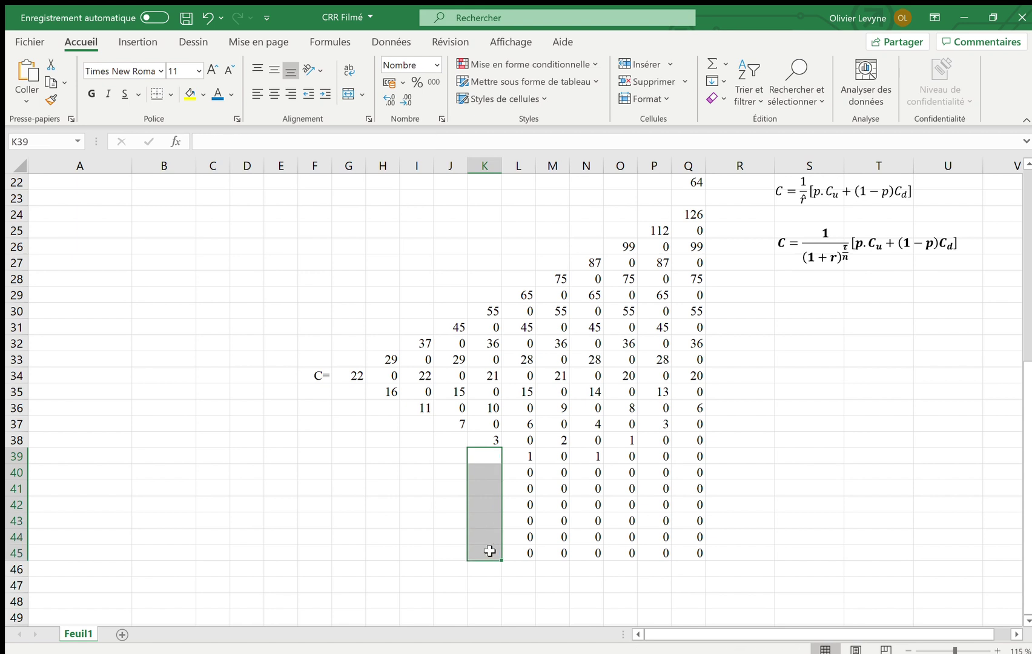
{"action": "left_click_drag", "start_coordinate": [525, 471], "coordinate": [526, 553]}
{"action": "key", "text": "Delete"}
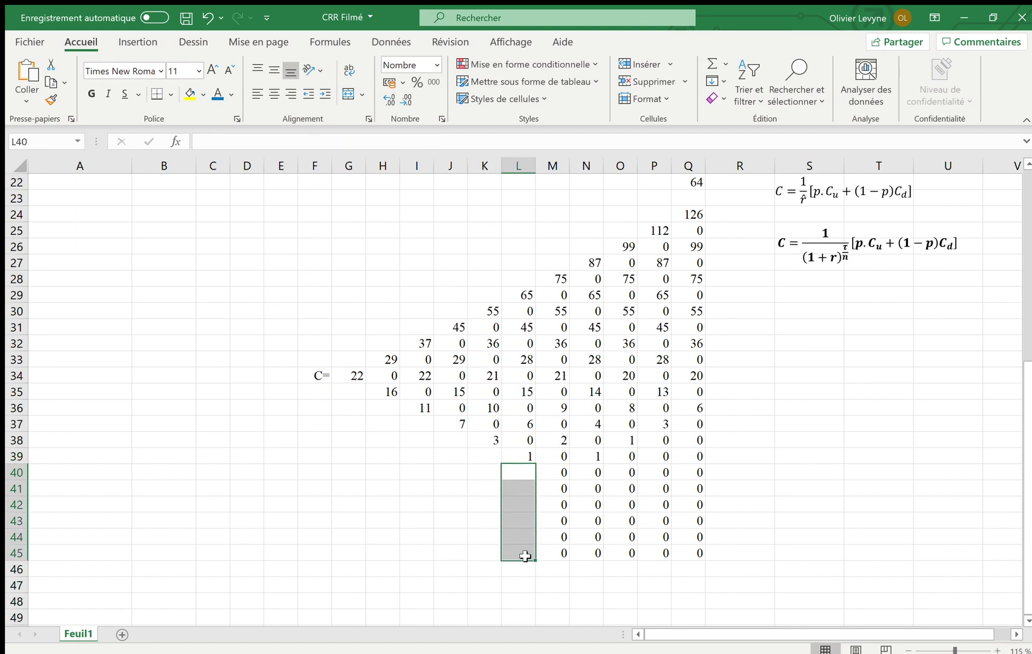
{"action": "left_click_drag", "start_coordinate": [551, 488], "coordinate": [561, 560]}
{"action": "key", "text": "Delete"}
{"action": "left_click_drag", "start_coordinate": [593, 505], "coordinate": [662, 547]}
{"action": "key", "text": "Delete"}
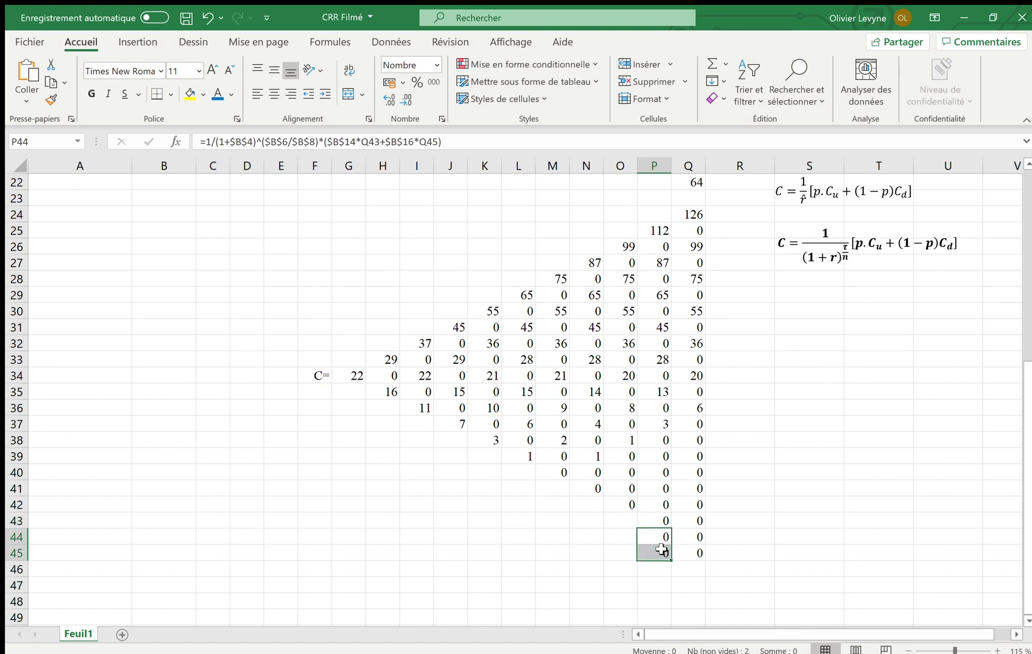
- Clear the leftover zeros in P44:P45 and Q45
{"action": "key", "text": "Delete"}
{"action": "left_click", "coordinate": [693, 552]}
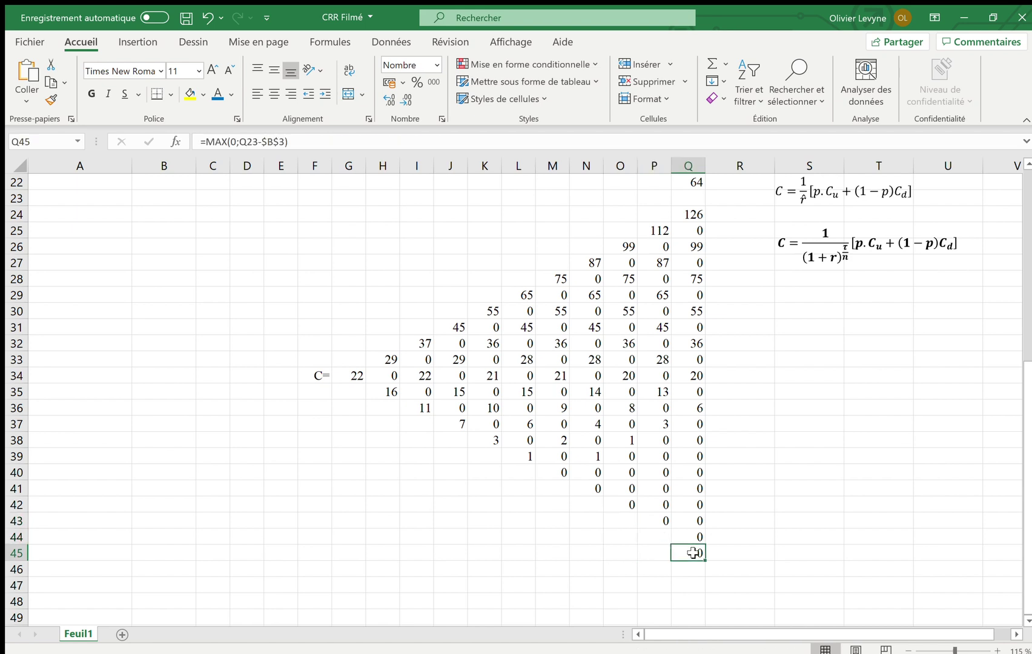
{"action": "key", "text": "Delete"}
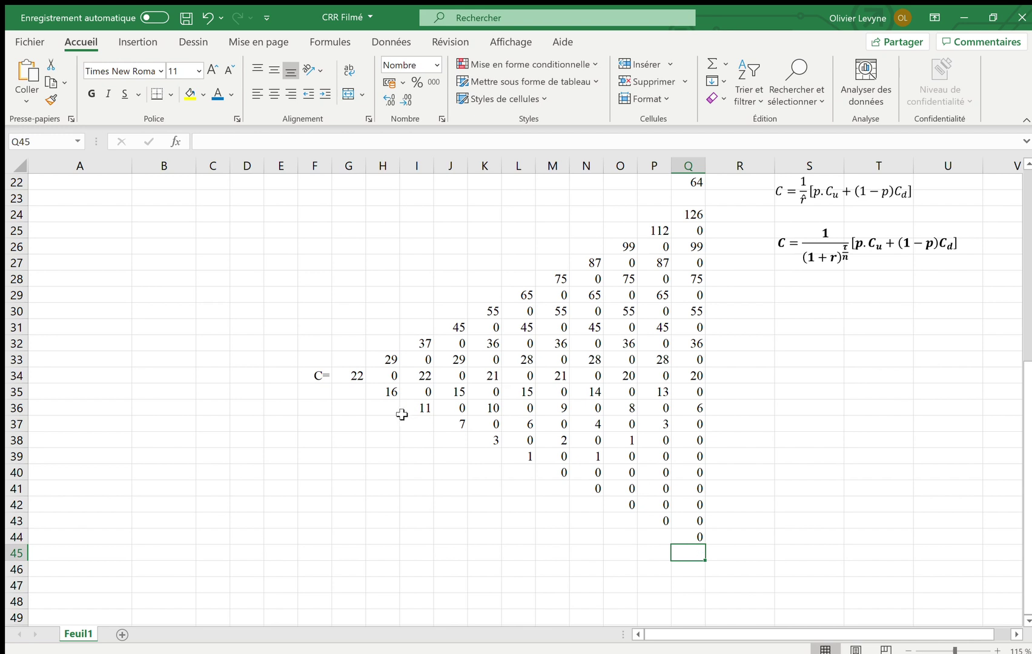
- Format the G34 call price in bold with two decimals, so it reads 22,44
{"action": "left_click", "coordinate": [354, 374]}
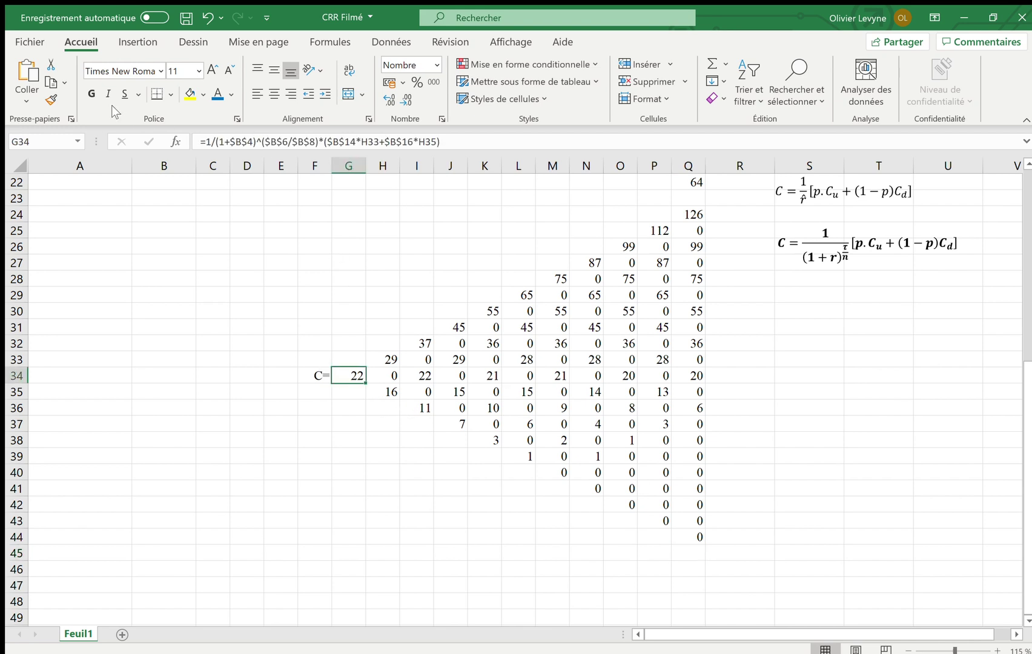
{"action": "left_click", "coordinate": [389, 98]}
{"action": "left_click", "coordinate": [394, 230]}
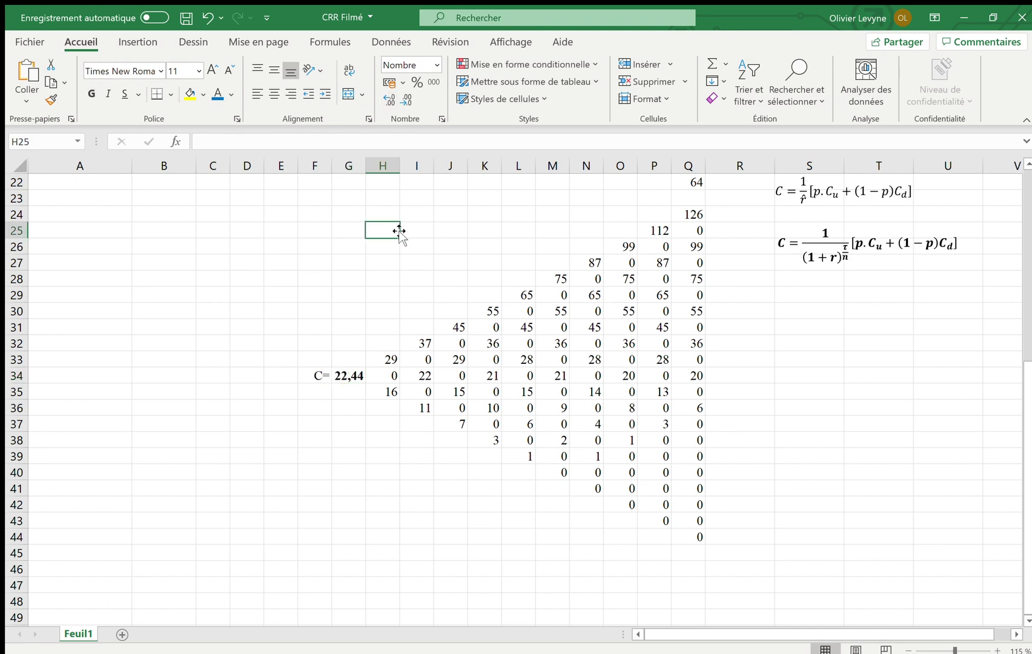
{"action": "left_click", "coordinate": [312, 378]}
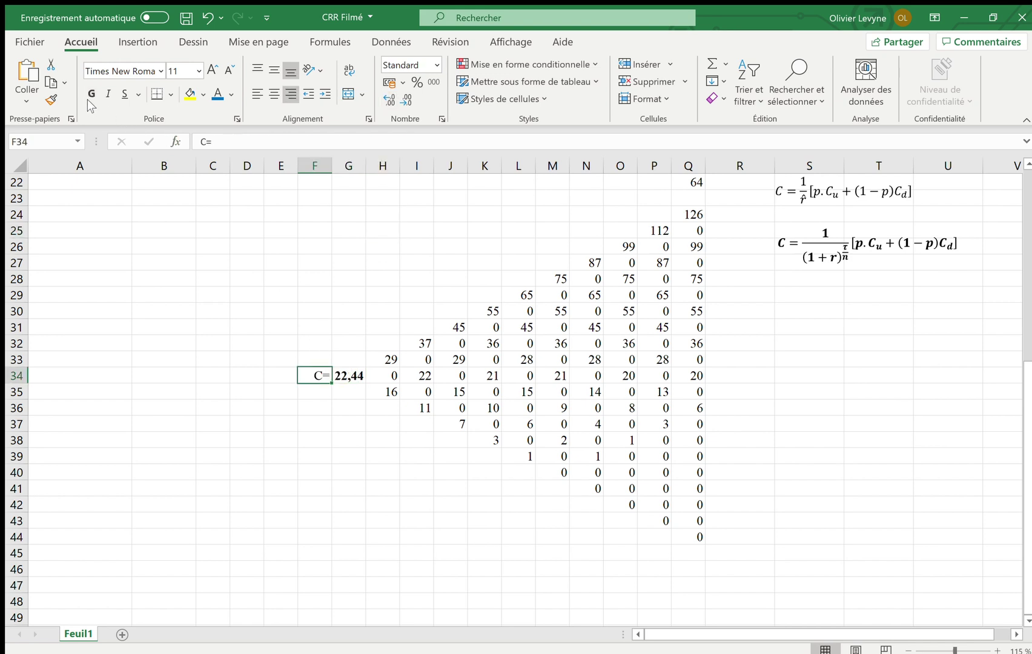
{"action": "left_click", "coordinate": [223, 250]}
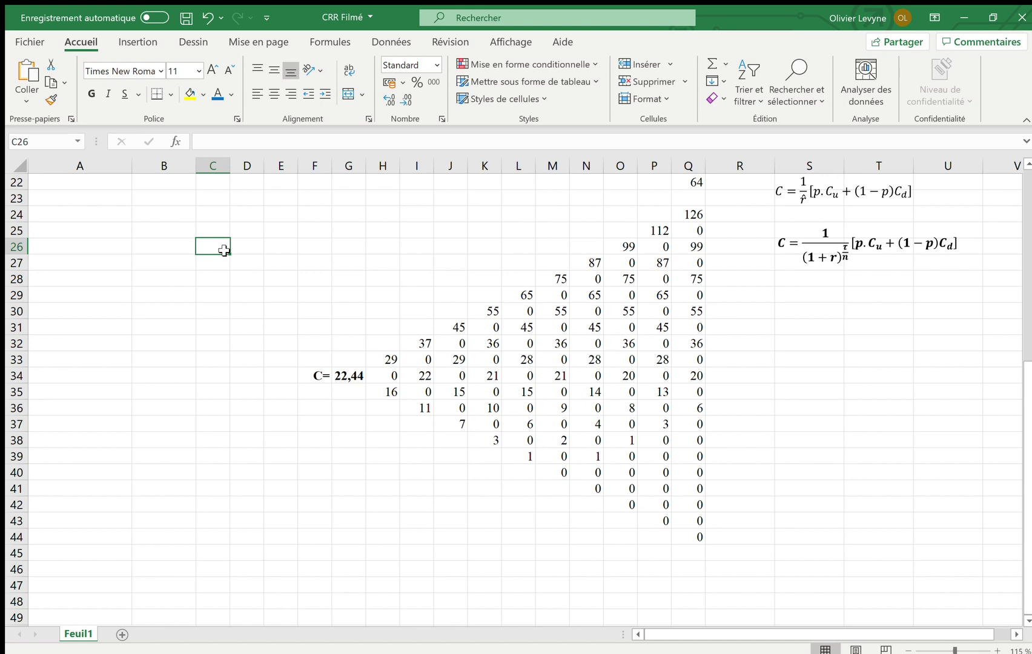